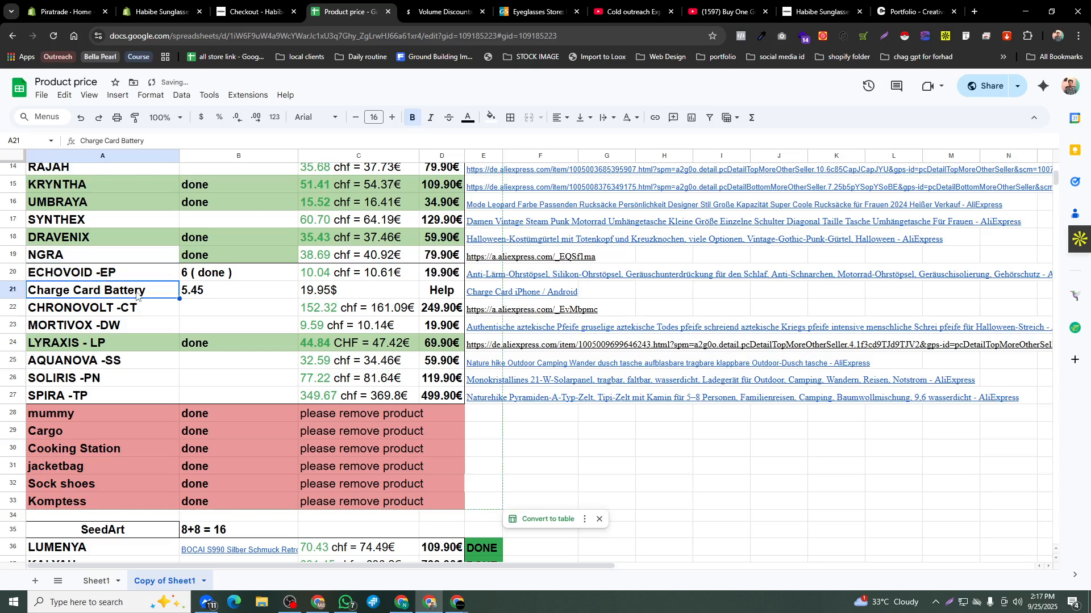
Step: Copy the product name Charge Card Battery from cell A21 of the Product price sheet
{"action": "double_click", "coordinate": [137, 292]}
{"action": "key", "text": "ctrl+a"}
{"action": "key", "text": "ctrl+c"}
Step: Switch to the Piratrade Shopify admin, search its products for Charge Card Battery and open that product's pricing details
{"action": "left_click", "coordinate": [83, 3]}
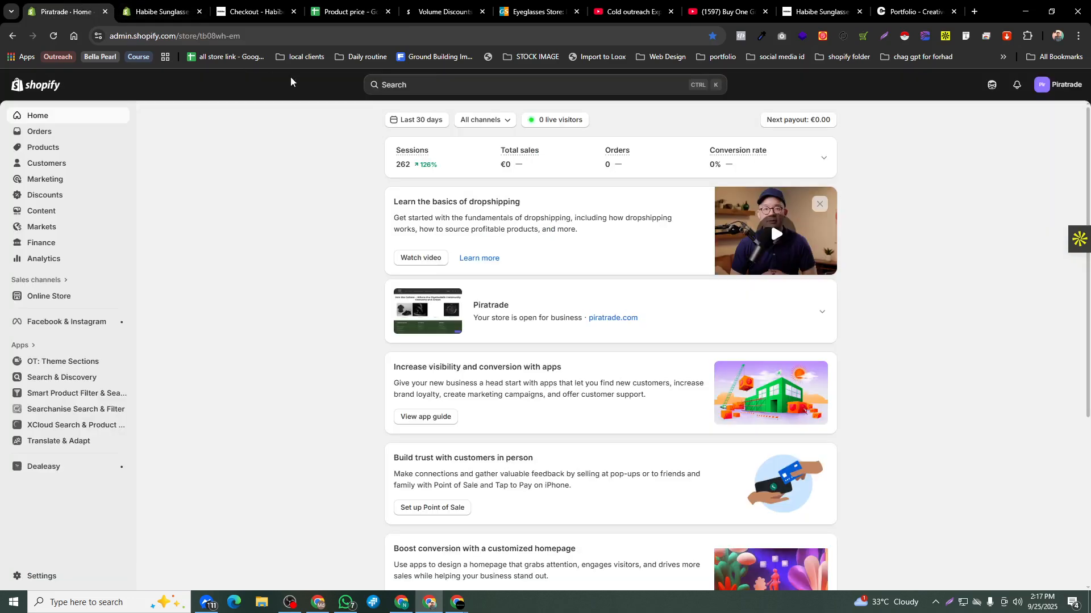
{"action": "left_click", "coordinate": [50, 149]}
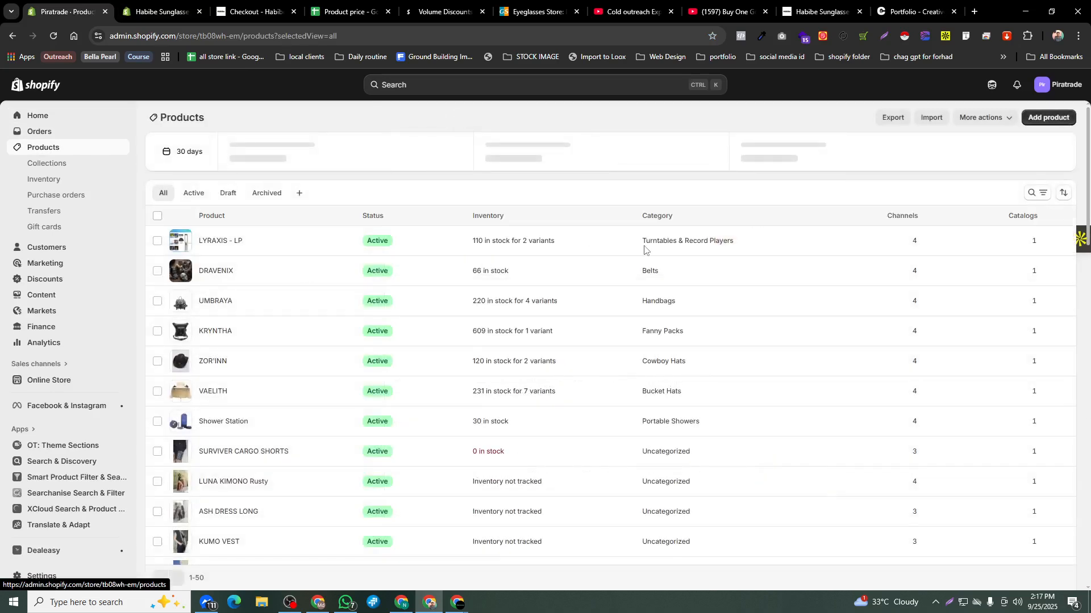
{"action": "key", "text": "f"}
{"action": "key", "text": "ctrl+v"}
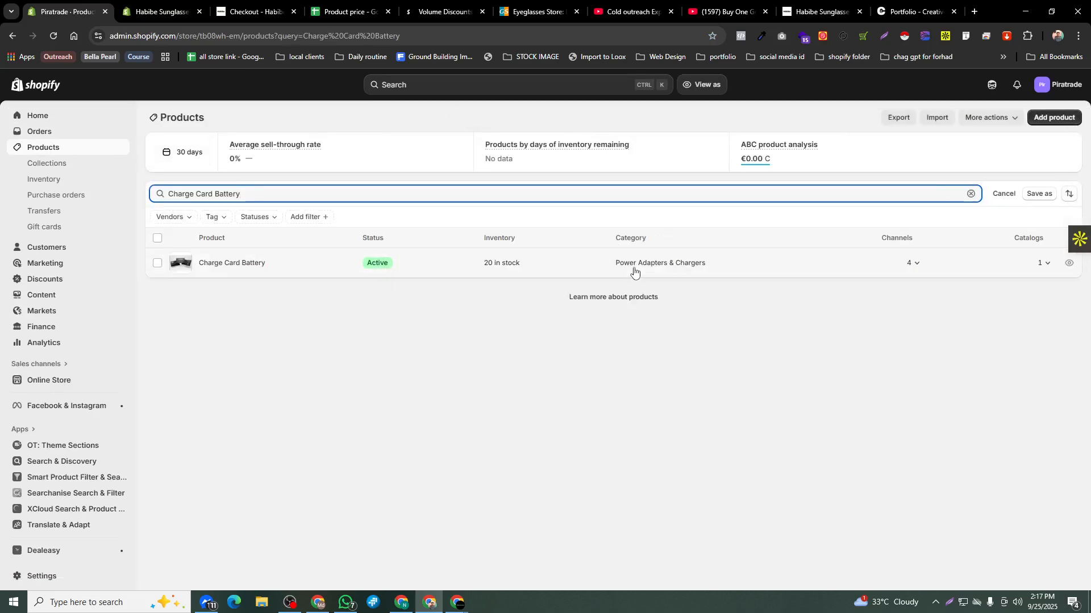
{"action": "left_click", "coordinate": [223, 264]}
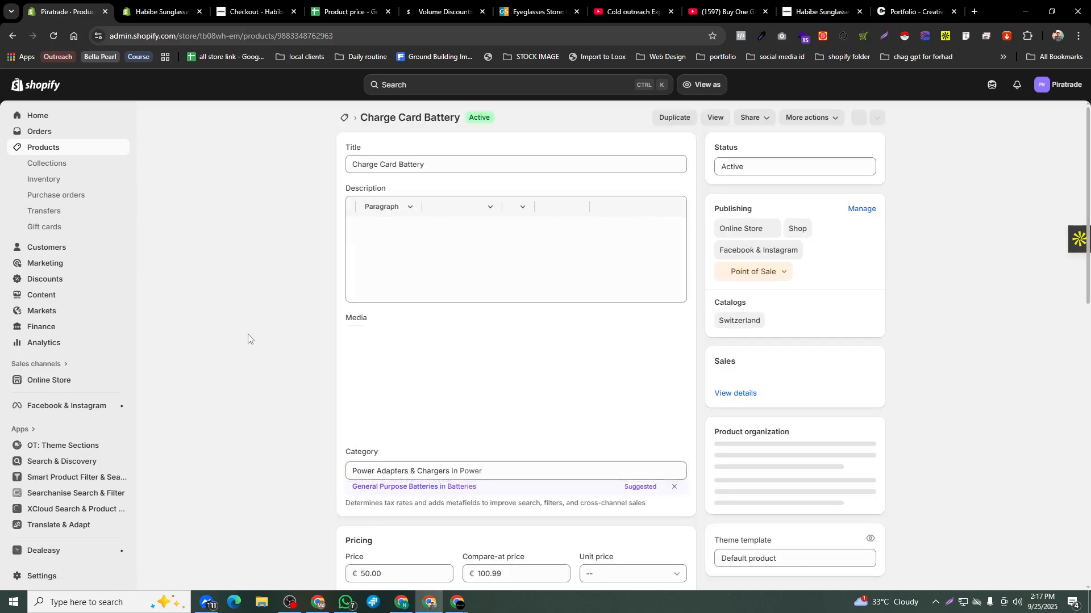
{"action": "scroll", "coordinate": [283, 311], "scroll_direction": "down", "scroll_amount": 2}
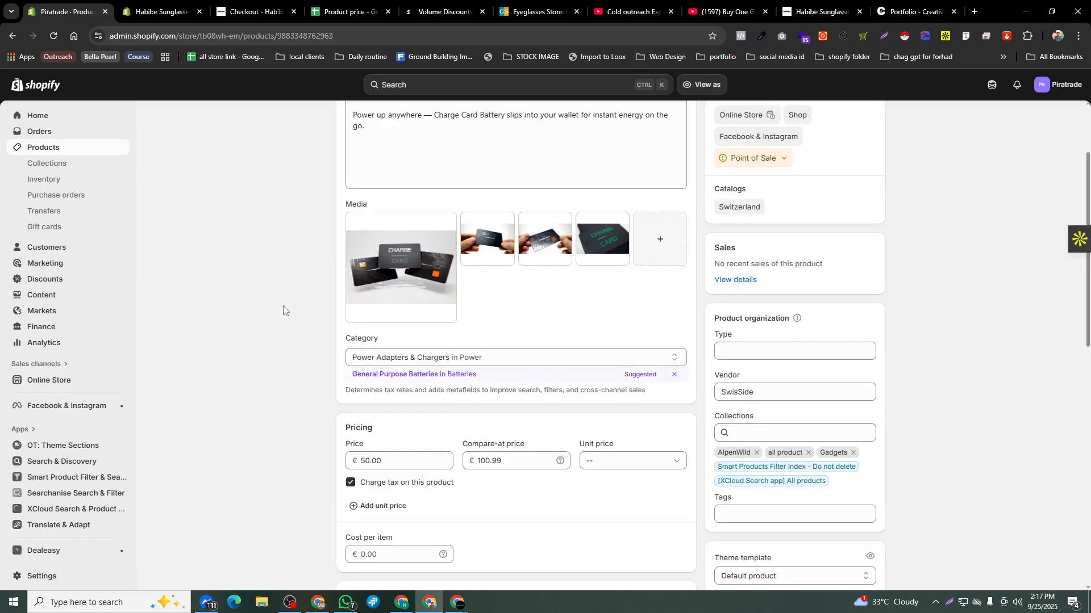
Step: Switch to the Product price sheet and copy 19.95 from the Charge Card Battery row
{"action": "left_click", "coordinate": [347, 12]}
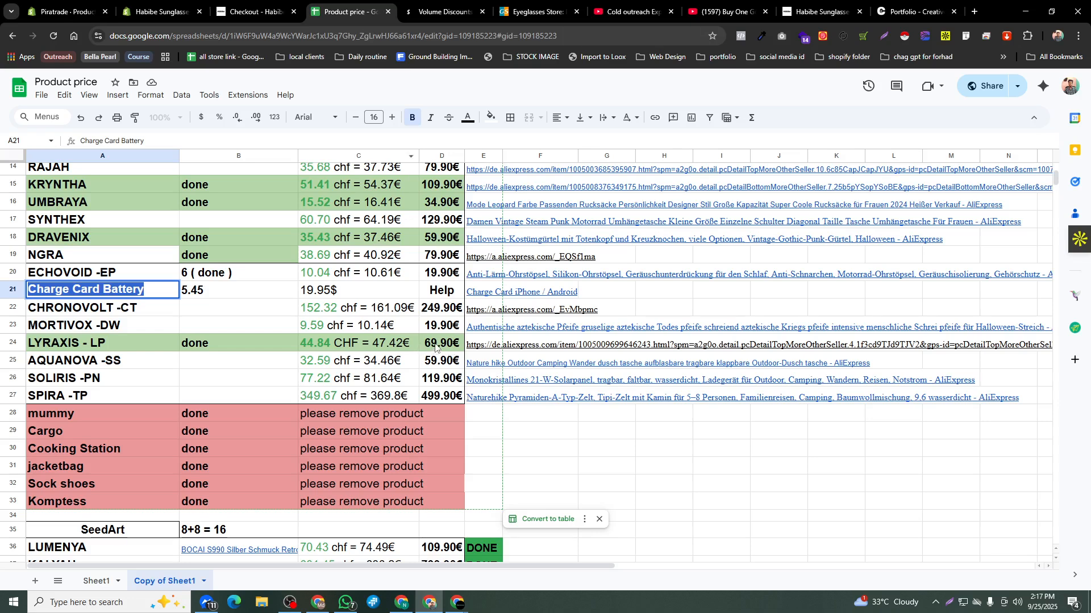
{"action": "left_click", "coordinate": [427, 277]}
{"action": "left_click", "coordinate": [80, 290]}
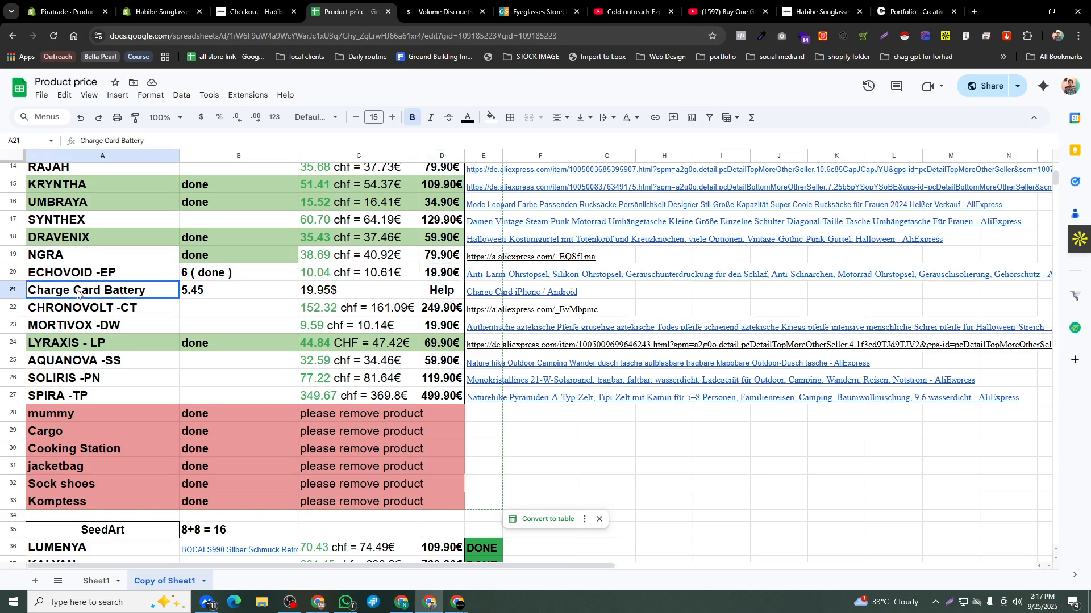
{"action": "double_click", "coordinate": [321, 291]}
{"action": "key", "text": "ctrl+c"}
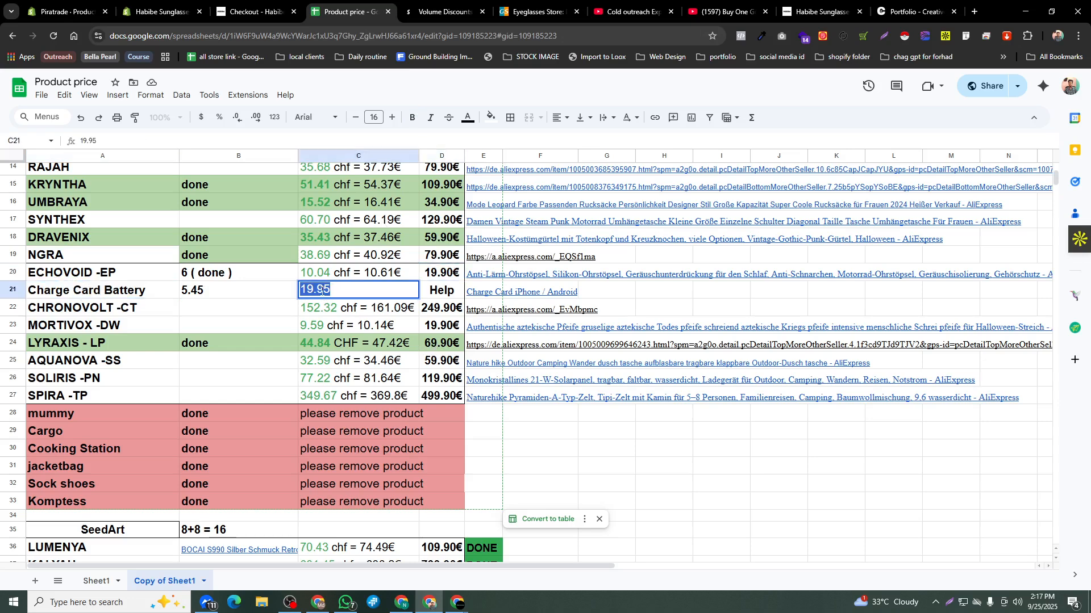
Step: Return to the Charge Card Battery product in Shopify, try the copied 19.95 as its price and undo that entry
{"action": "left_click", "coordinate": [63, 11]}
{"action": "left_click", "coordinate": [159, 11]}
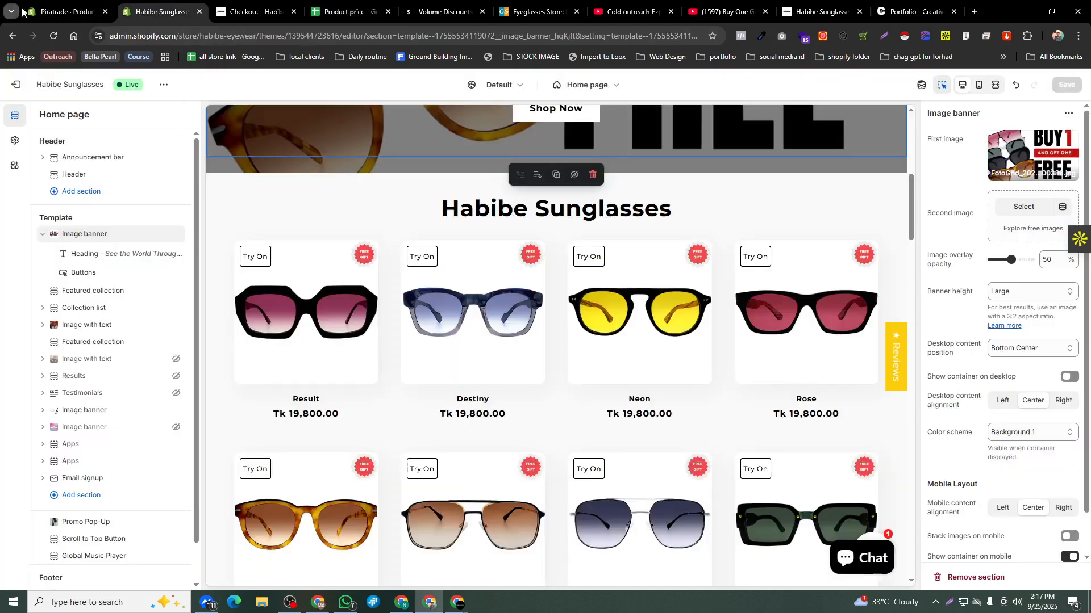
{"action": "left_click", "coordinate": [11, 11]}
{"action": "left_click", "coordinate": [63, 12]}
{"action": "left_click", "coordinate": [401, 457]}
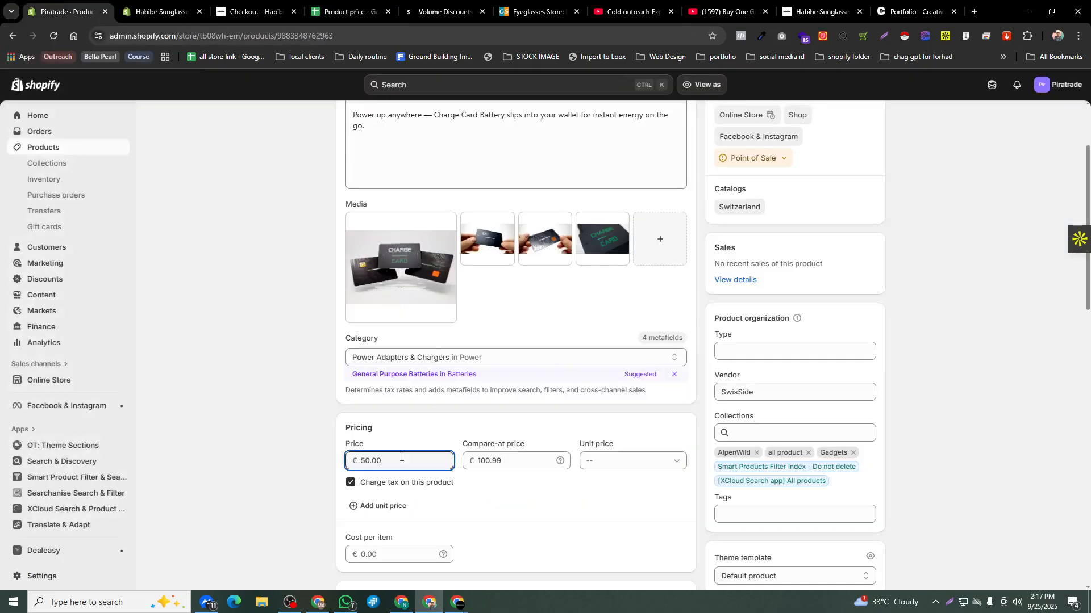
{"action": "key", "text": "ctrl+v"}
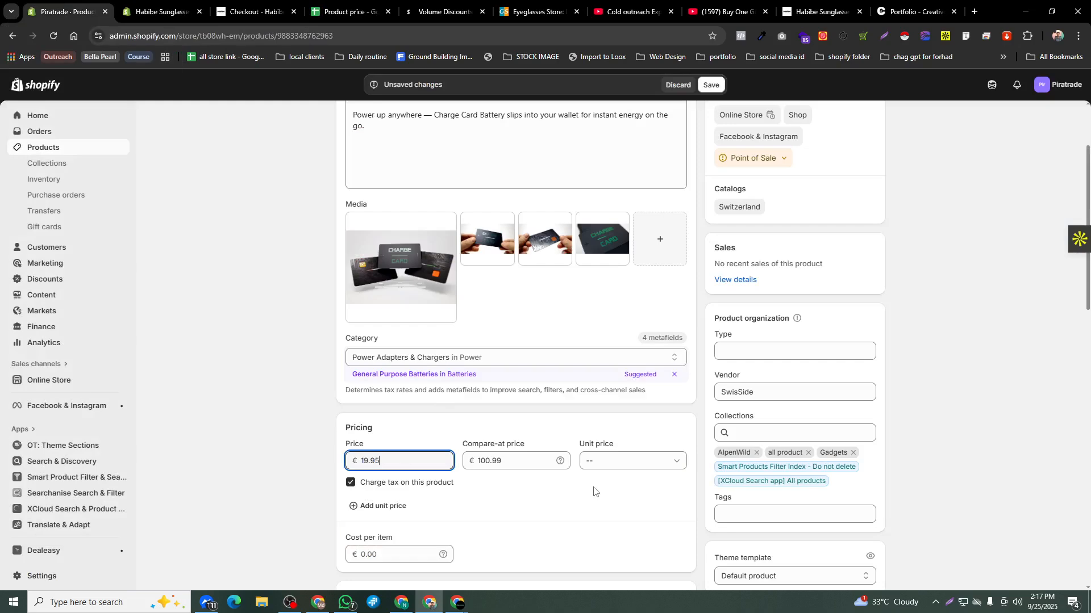
{"action": "key", "text": "ctrl+z"}
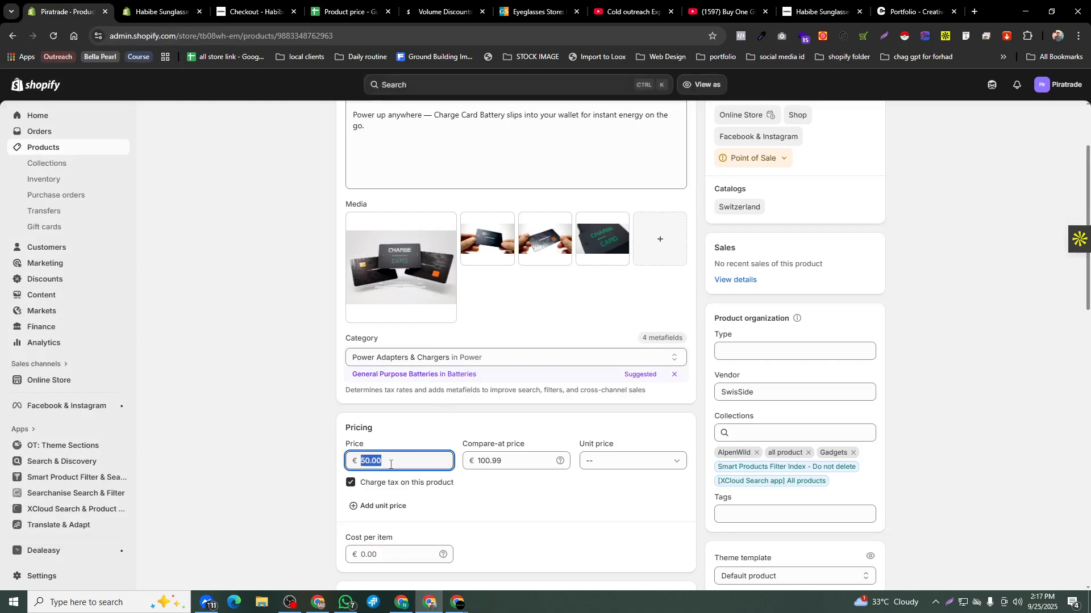
Step: Set the Charge Card Battery's price to €30.99 and its compare-at price to €60.99, and save the product
{"action": "type", "text": "35"}
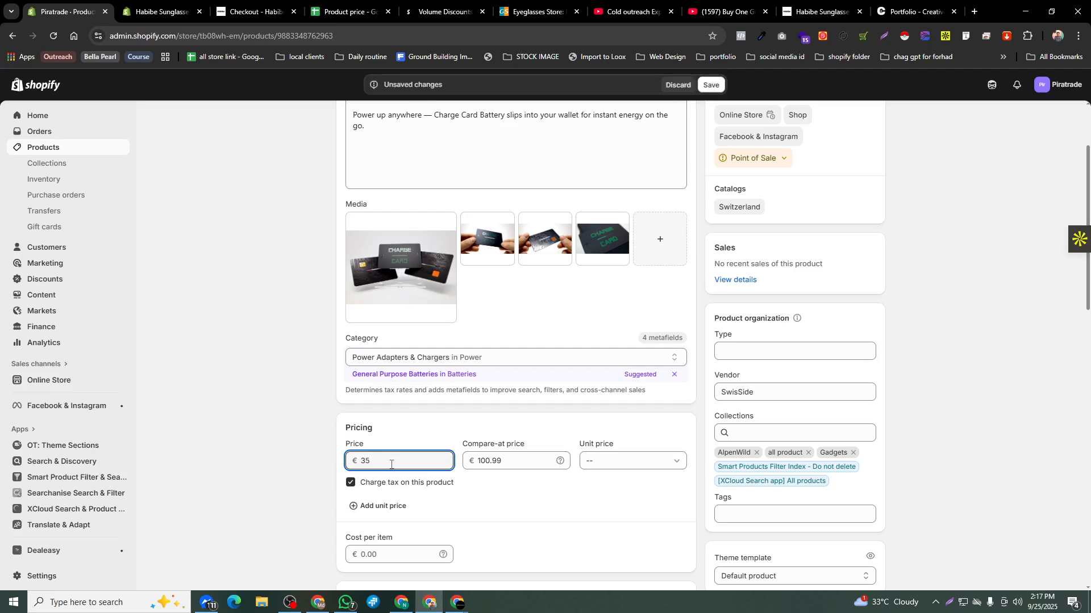
{"action": "key", "text": "BackSpace"}
{"action": "type", "text": "0.99"}
{"action": "left_click", "coordinate": [458, 440]}
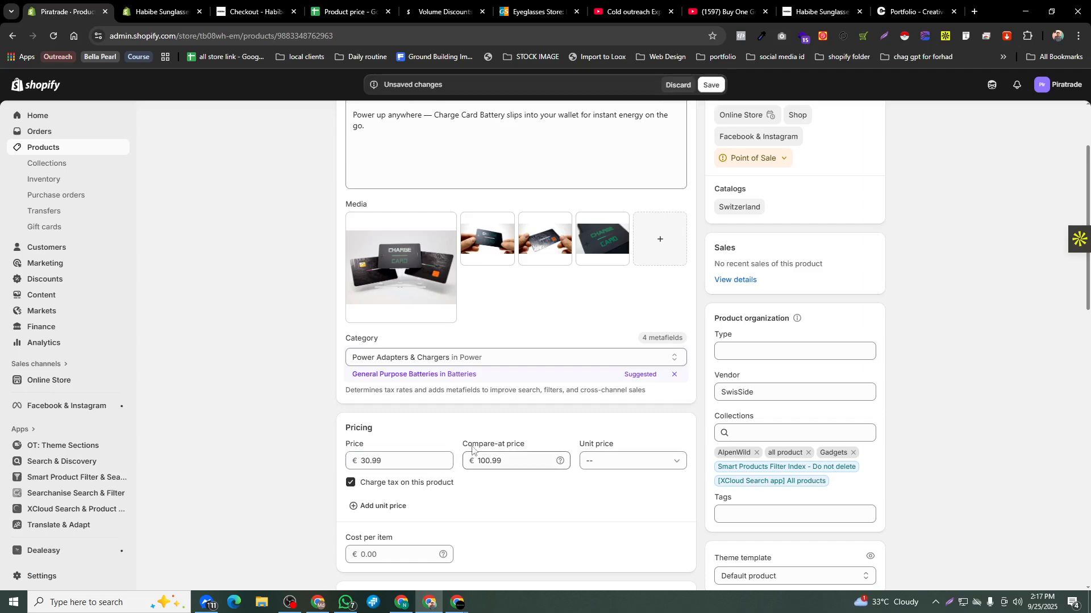
{"action": "left_click", "coordinate": [515, 466]}
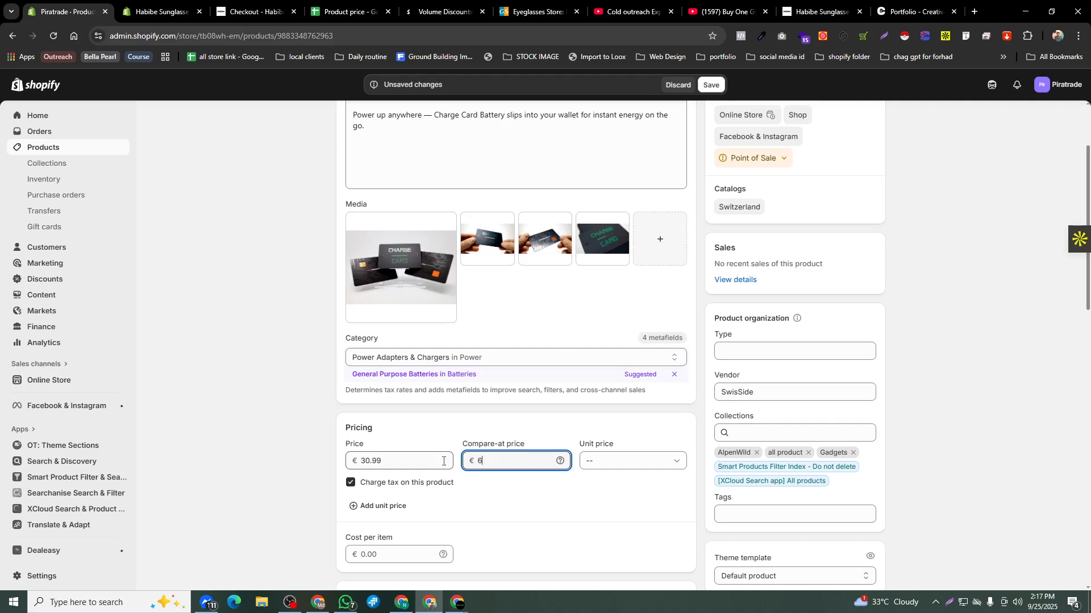
{"action": "type", "text": "60.99"}
{"action": "left_click", "coordinate": [529, 494]}
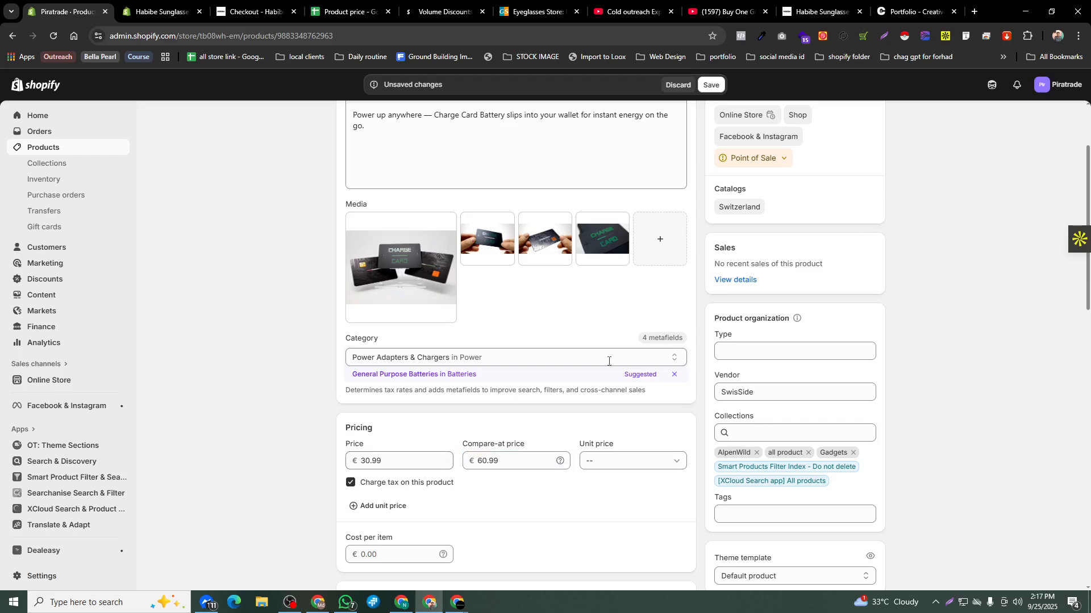
{"action": "left_click", "coordinate": [712, 91]}
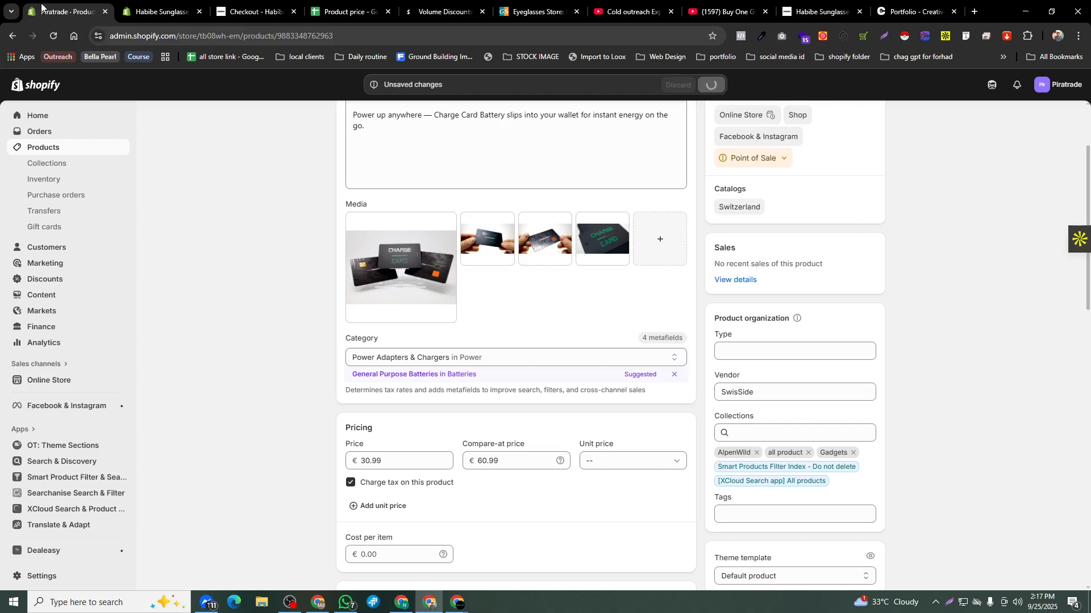
Step: Examine the Shopify home page projects shown on the Creative Webboost portfolio page
{"action": "left_click", "coordinate": [350, 11]}
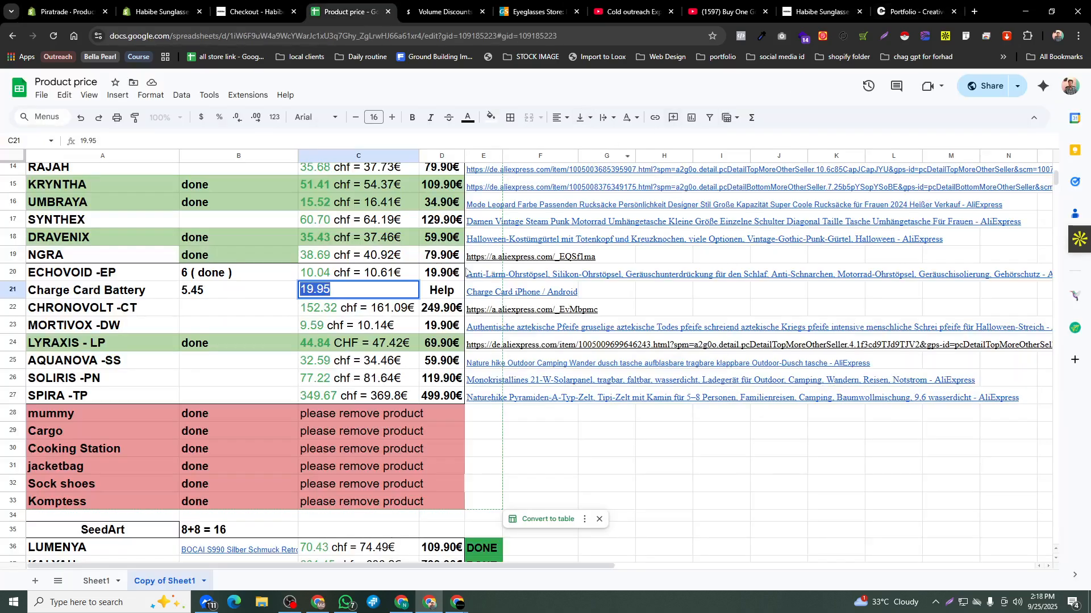
{"action": "left_click", "coordinate": [814, 7]}
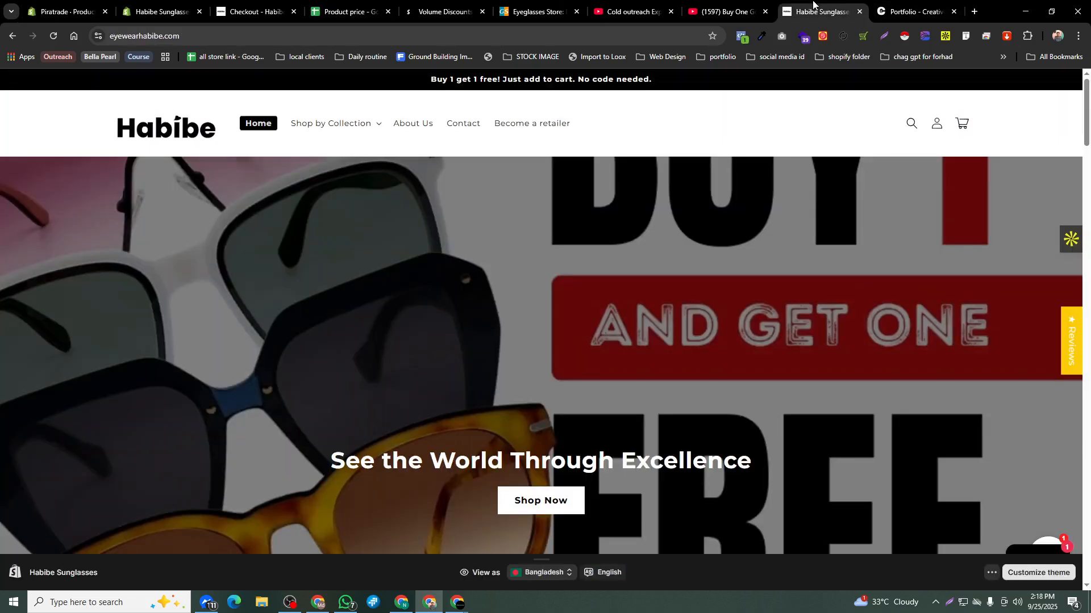
{"action": "left_click", "coordinate": [889, 4]}
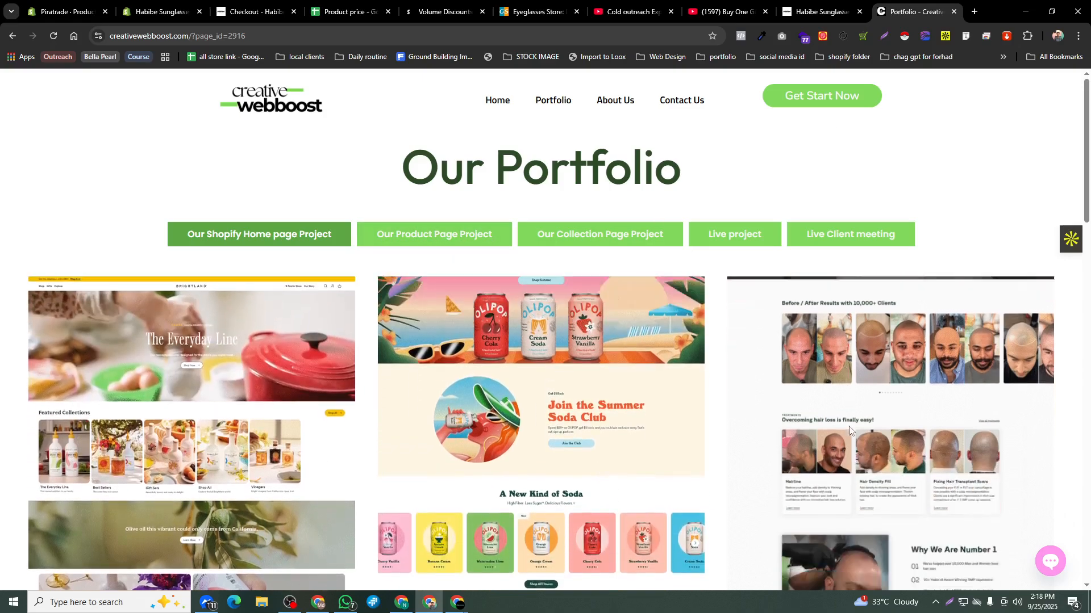
{"action": "scroll", "coordinate": [420, 476], "scroll_direction": "down", "scroll_amount": 2}
{"action": "scroll", "coordinate": [419, 475], "scroll_direction": "down", "scroll_amount": 11}
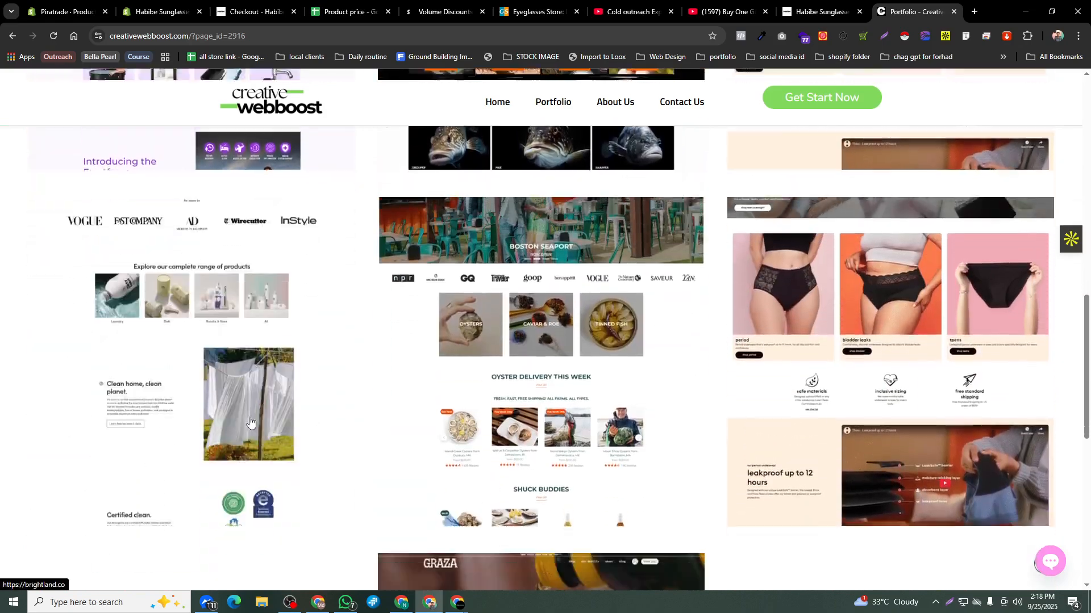
{"action": "scroll", "coordinate": [251, 423], "scroll_direction": "down", "scroll_amount": 6}
{"action": "scroll", "coordinate": [564, 420], "scroll_direction": "down", "scroll_amount": 4}
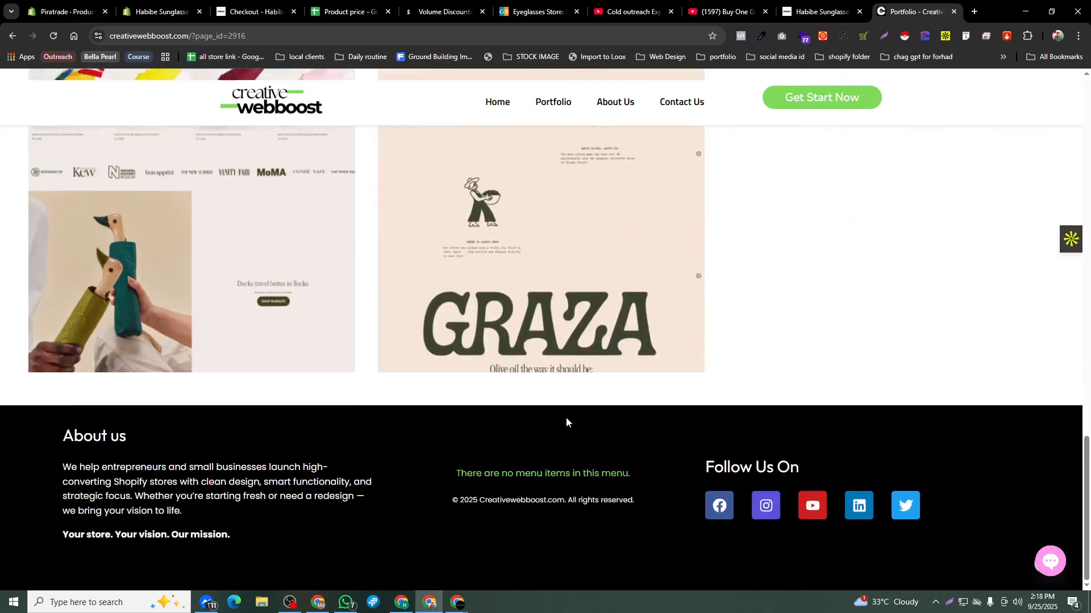
{"action": "scroll", "coordinate": [875, 364], "scroll_direction": "up", "scroll_amount": 6}
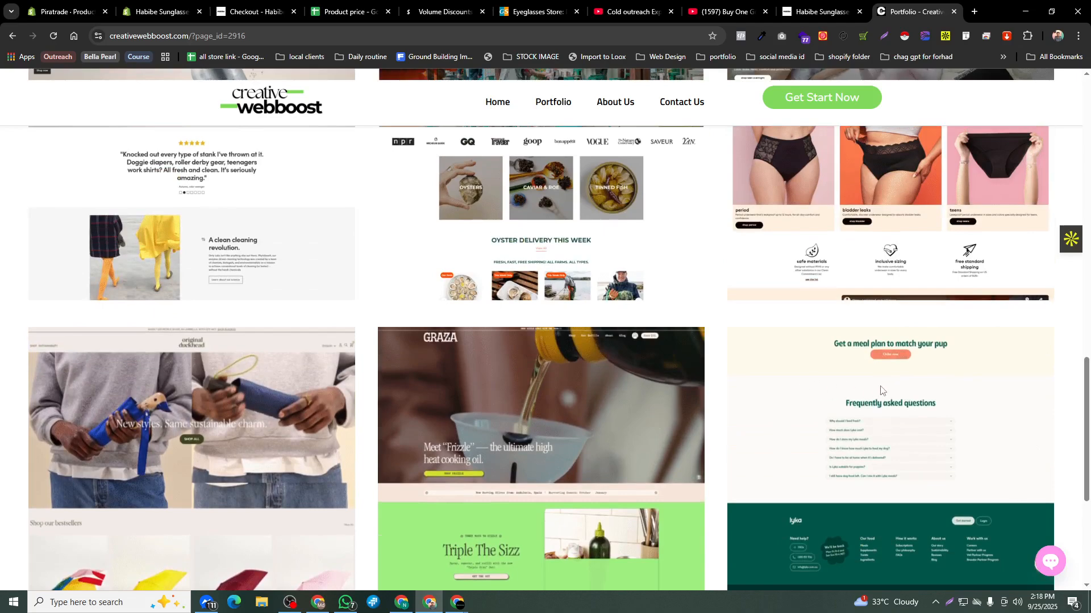
Step: Return to the Product price sheet and copy the product name CHRONOVOLT -CT from cell A22
{"action": "left_click", "coordinate": [67, 14]}
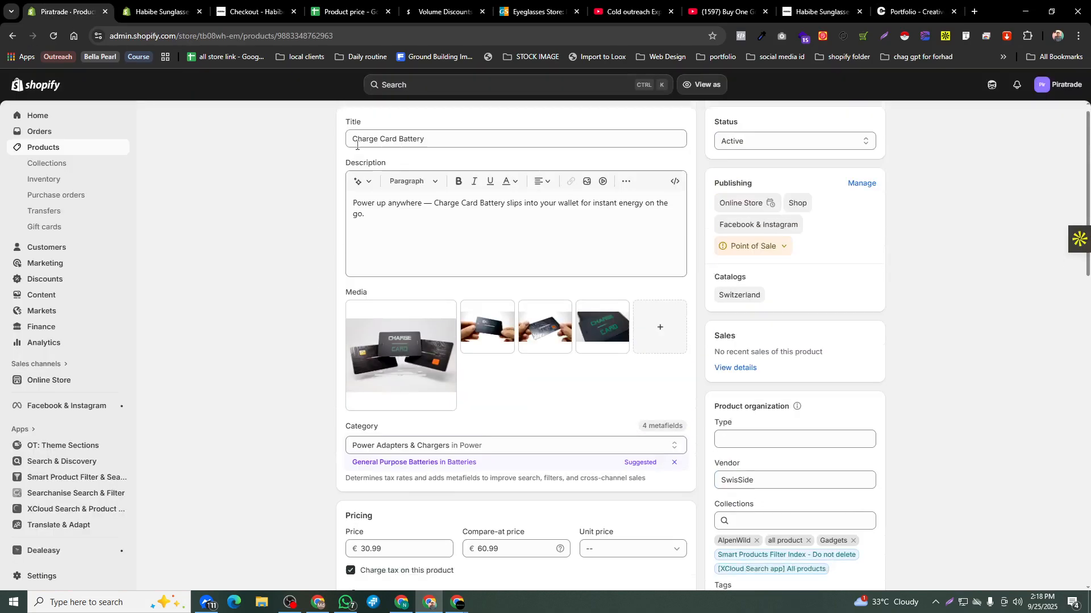
{"action": "scroll", "coordinate": [357, 145], "scroll_direction": "up", "scroll_amount": 1}
{"action": "left_click", "coordinate": [344, 11]}
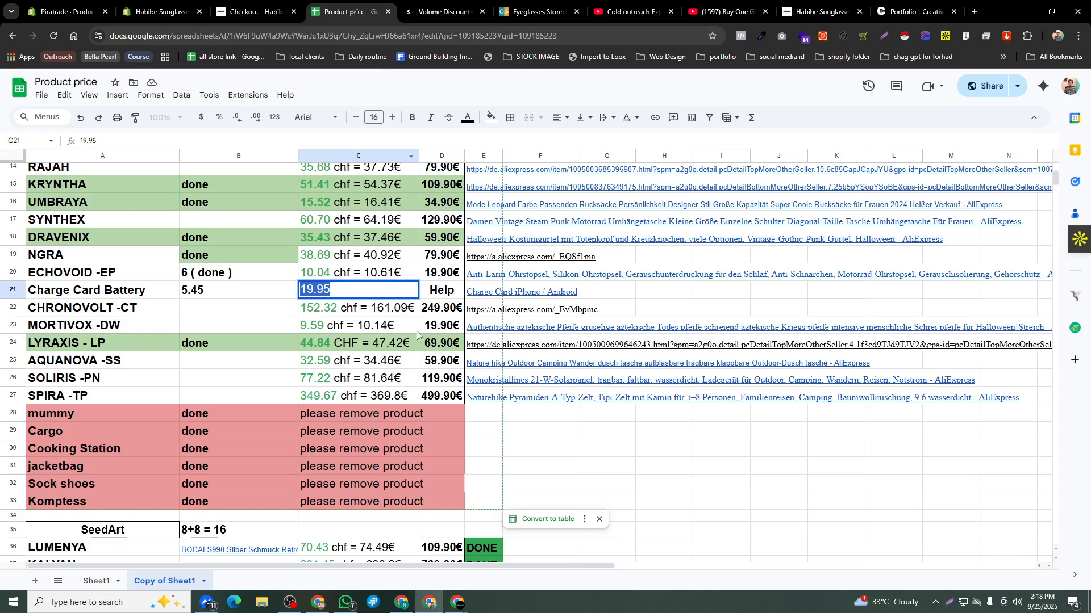
{"action": "left_click", "coordinate": [438, 294]}
{"action": "triple_click", "coordinate": [114, 307]}
{"action": "key", "text": "ctrl+c"}
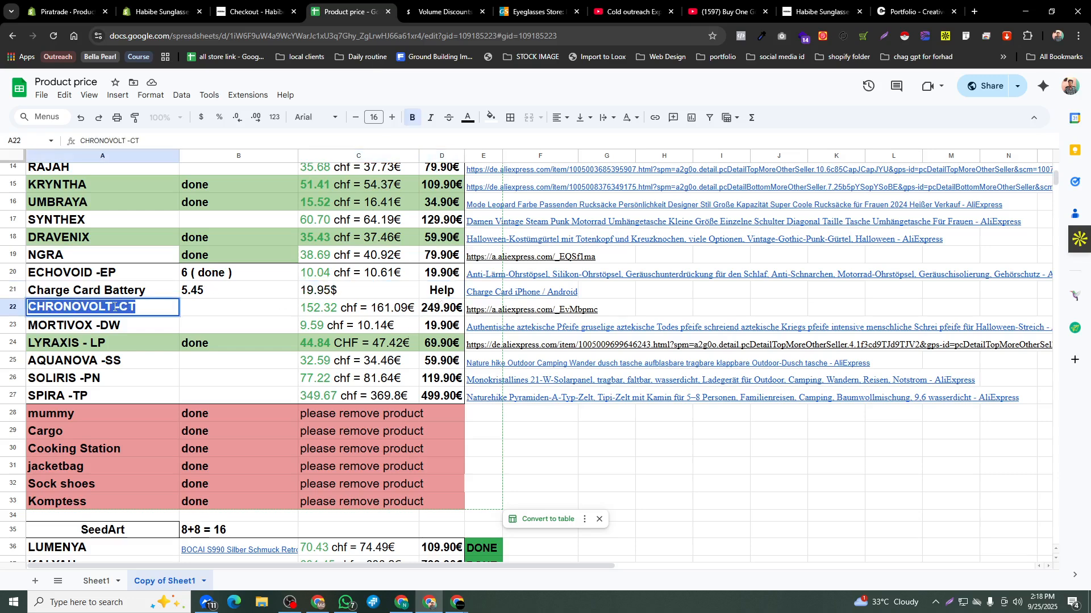
Step: Switch to the Piratrade Shopify admin and search its product list for CHRONOVOLT -CT
{"action": "key", "text": "ctrl+1"}
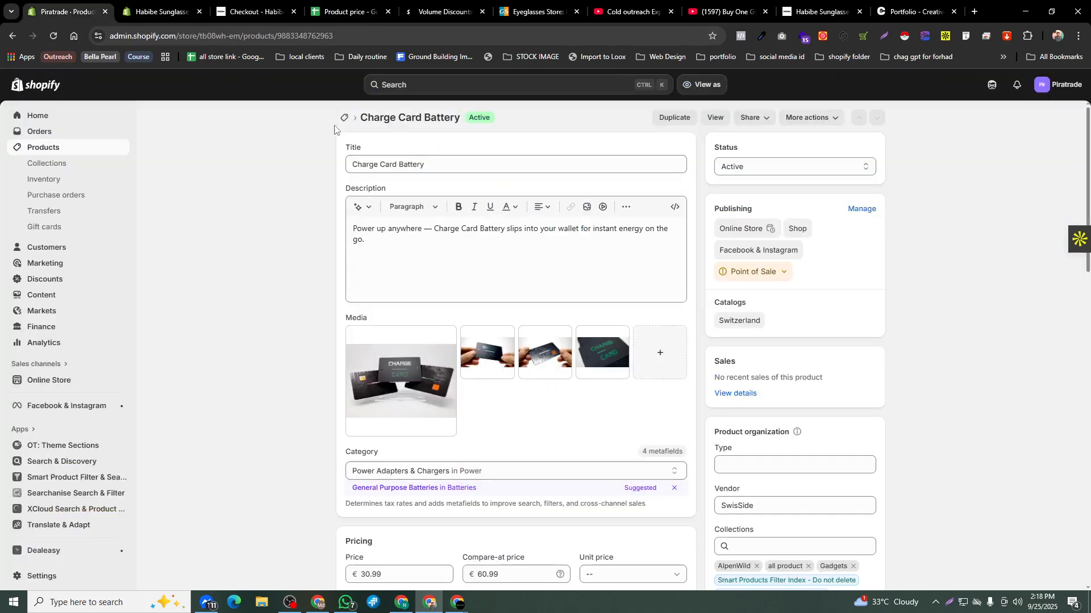
{"action": "left_click", "coordinate": [341, 117]}
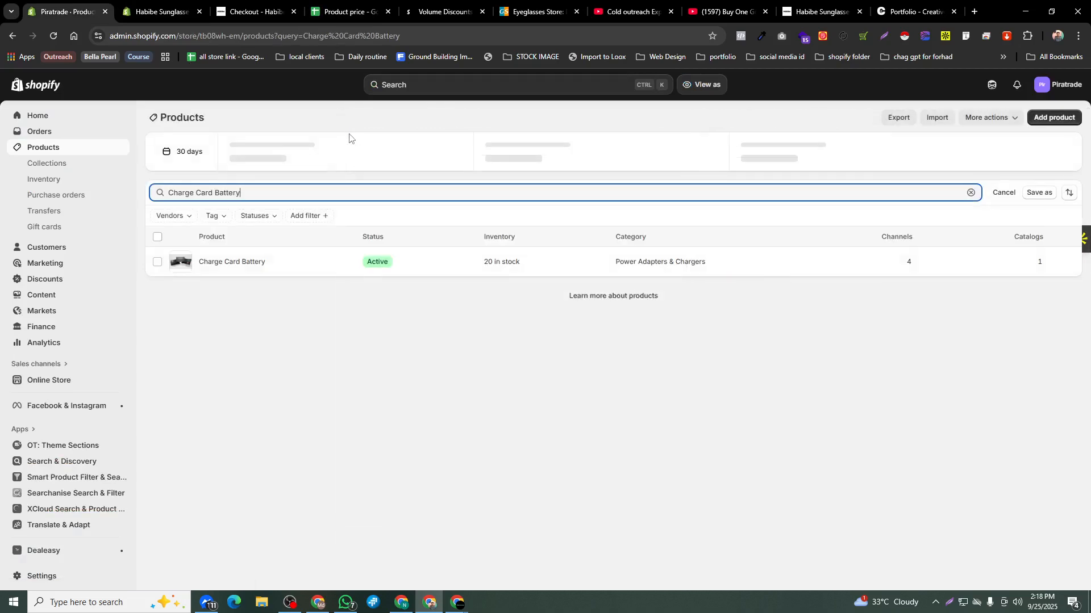
{"action": "key", "text": "ctrl+f"}
{"action": "key", "text": "ctrl+v"}
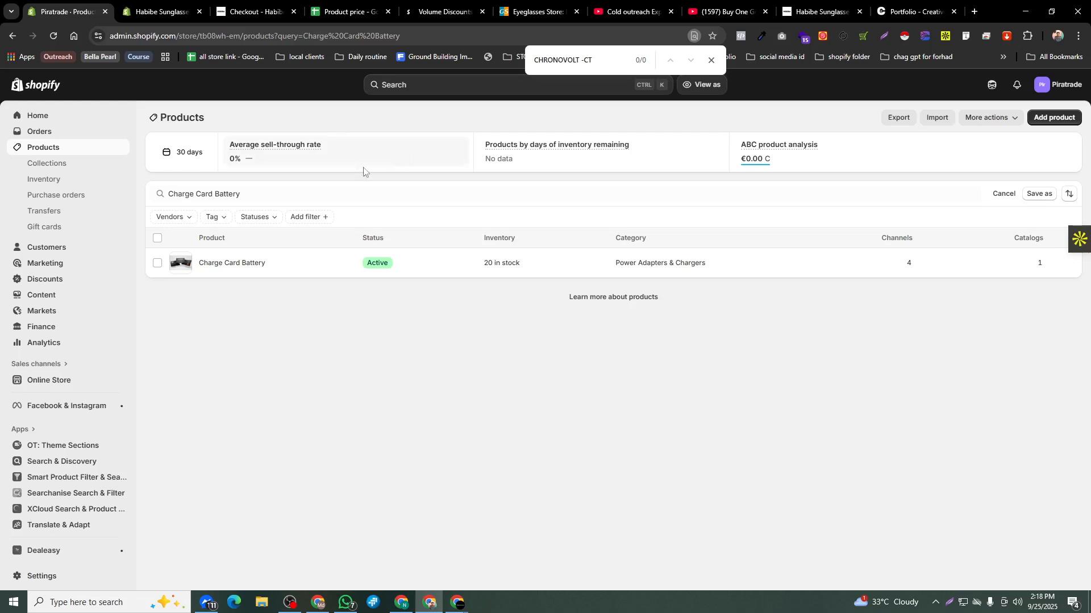
{"action": "left_click_drag", "start_coordinate": [357, 194], "coordinate": [2, 199]}
{"action": "key", "text": "ctrl+v"}
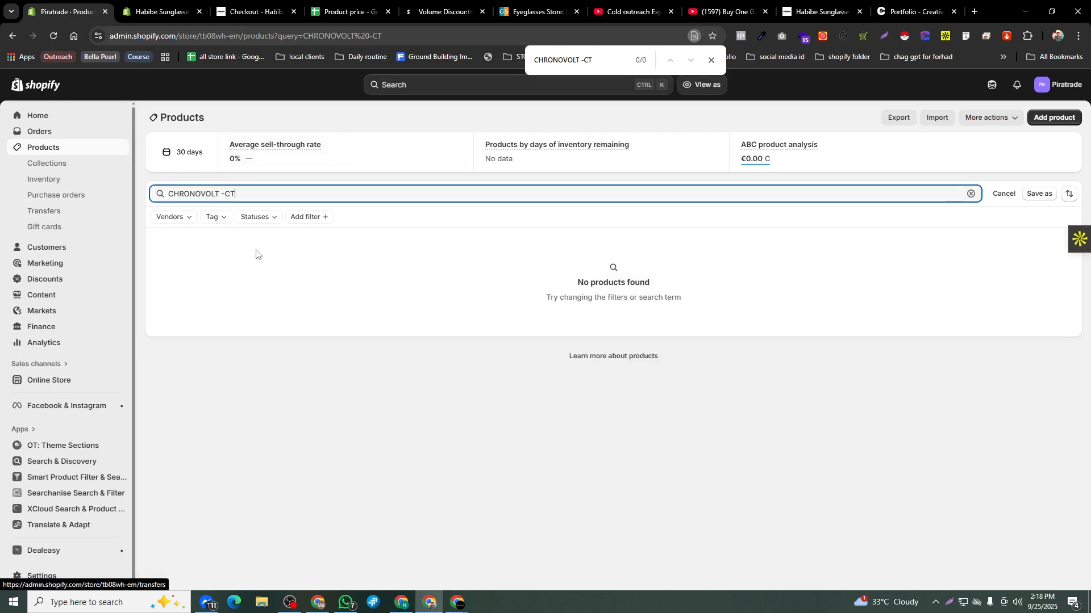
Step: Start a new Shopify product and title it CHRONOVOLT -CT
{"action": "left_click", "coordinate": [1054, 118]}
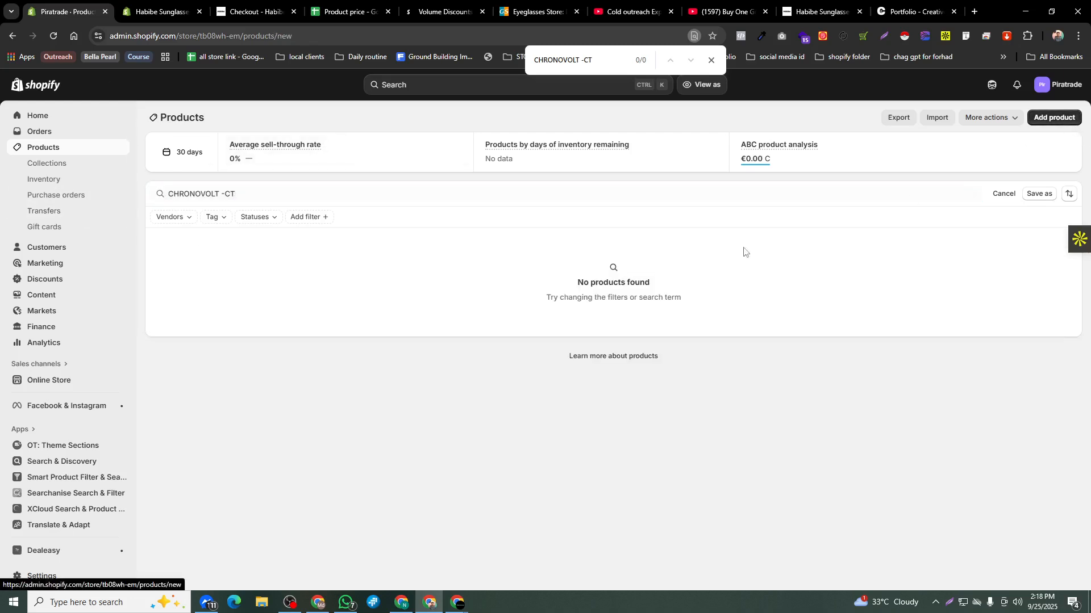
{"action": "left_click", "coordinate": [414, 165]}
{"action": "key", "text": "ctrl+v"}
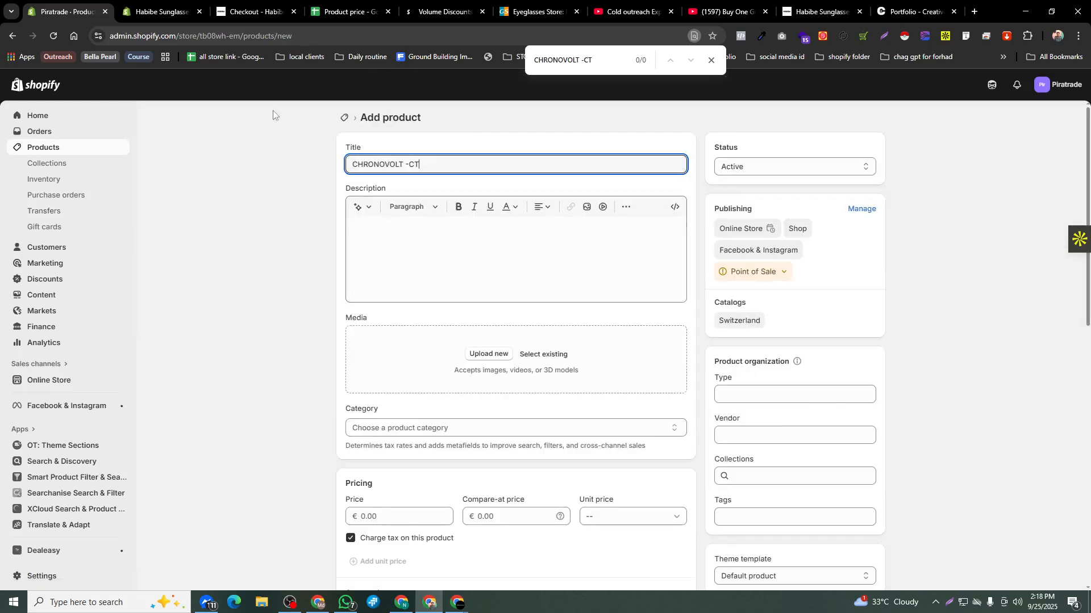
Step: Return to the Product price sheet and select the empty cell B22 beside CHRONOVOLT -CT
{"action": "left_click", "coordinate": [192, 7]}
{"action": "left_click", "coordinate": [373, 9]}
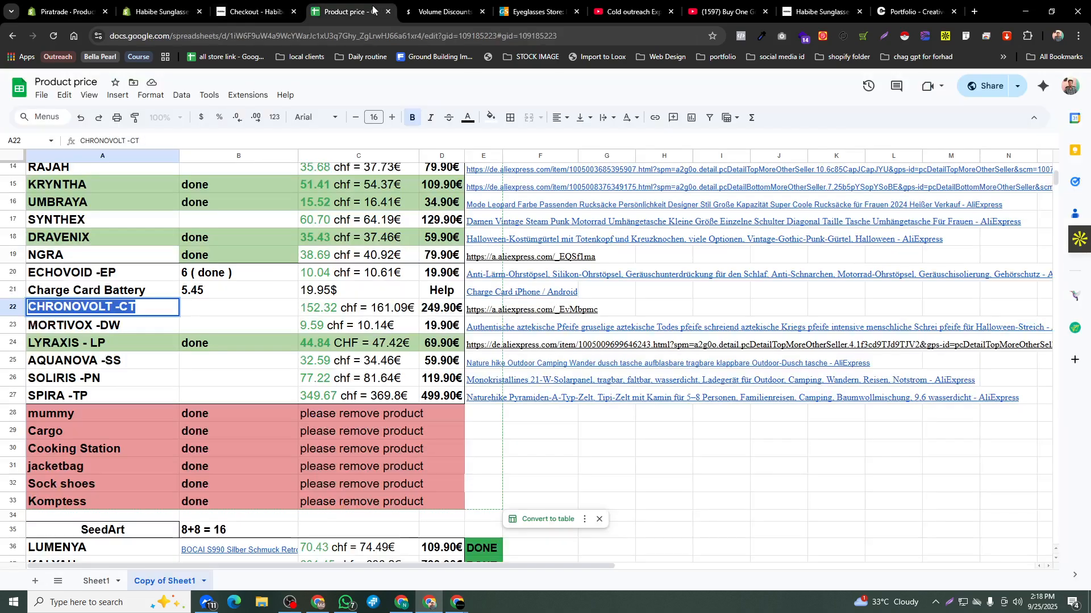
{"action": "left_click", "coordinate": [194, 309]}
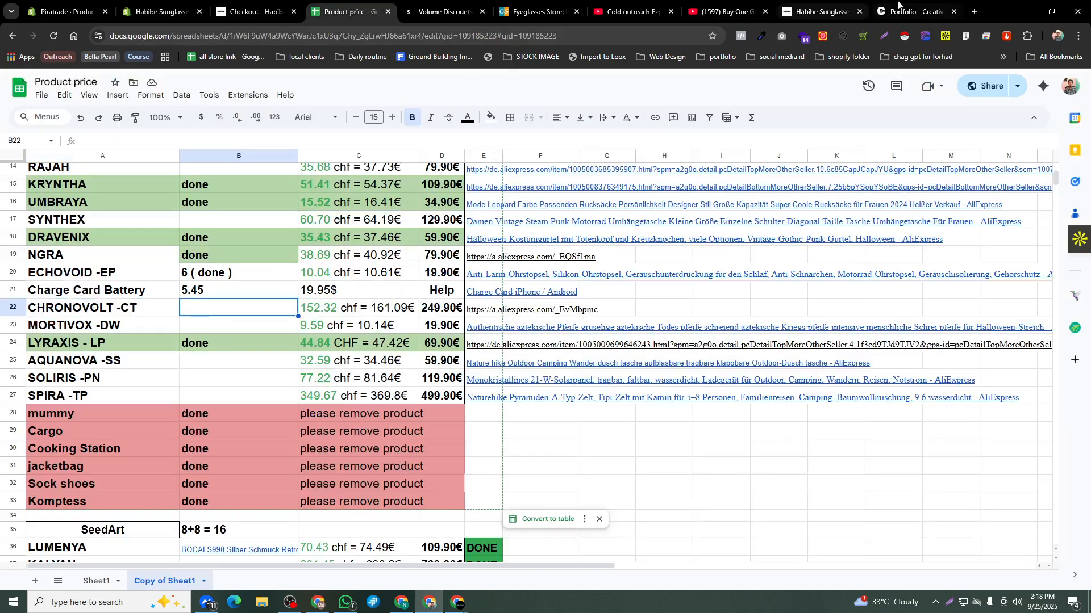
Step: Open ChatGPT in a new tab and ask it to write a product description for the title CHRONOVOLT -CT
{"action": "key", "text": "ctrl+t"}
{"action": "left_click", "coordinate": [615, 299]}
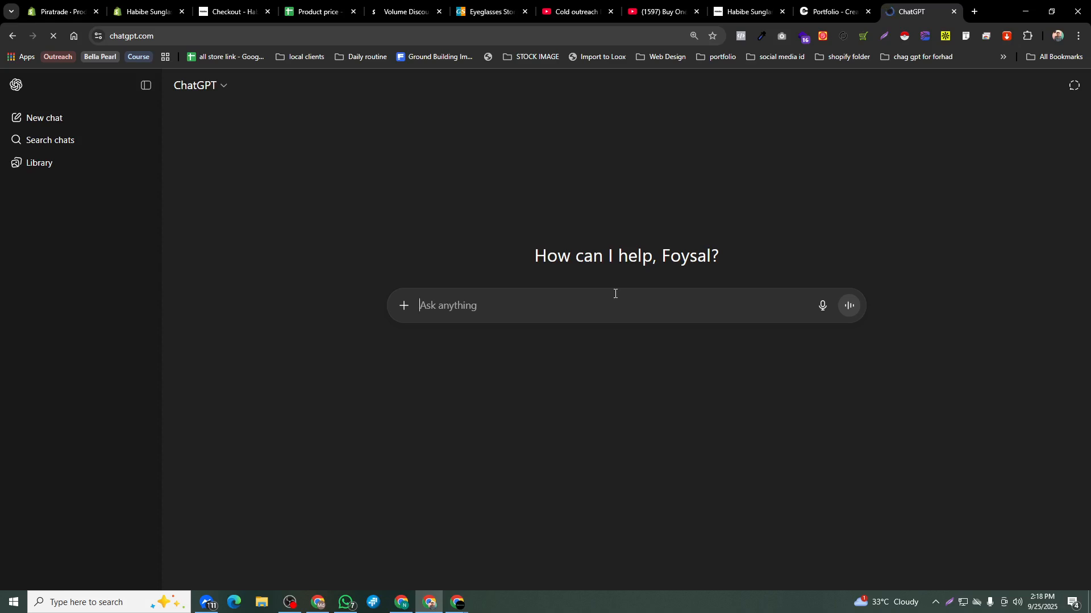
{"action": "type", "text": "write a rpdouct "}
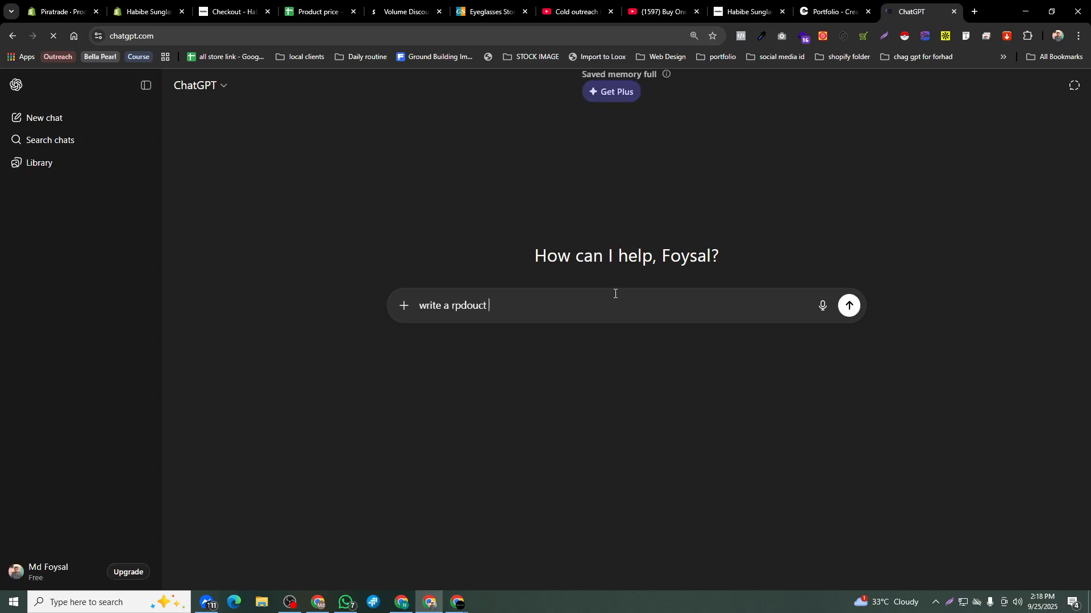
{"action": "type", "text": "descritpn "}
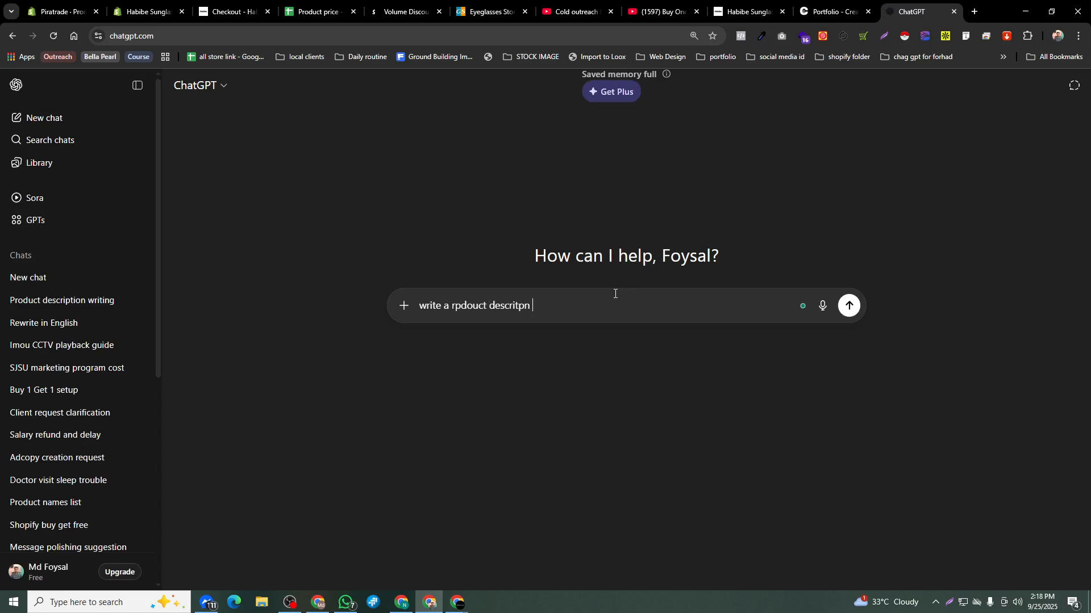
{"action": "type", "text": "by this prdouct ti"}
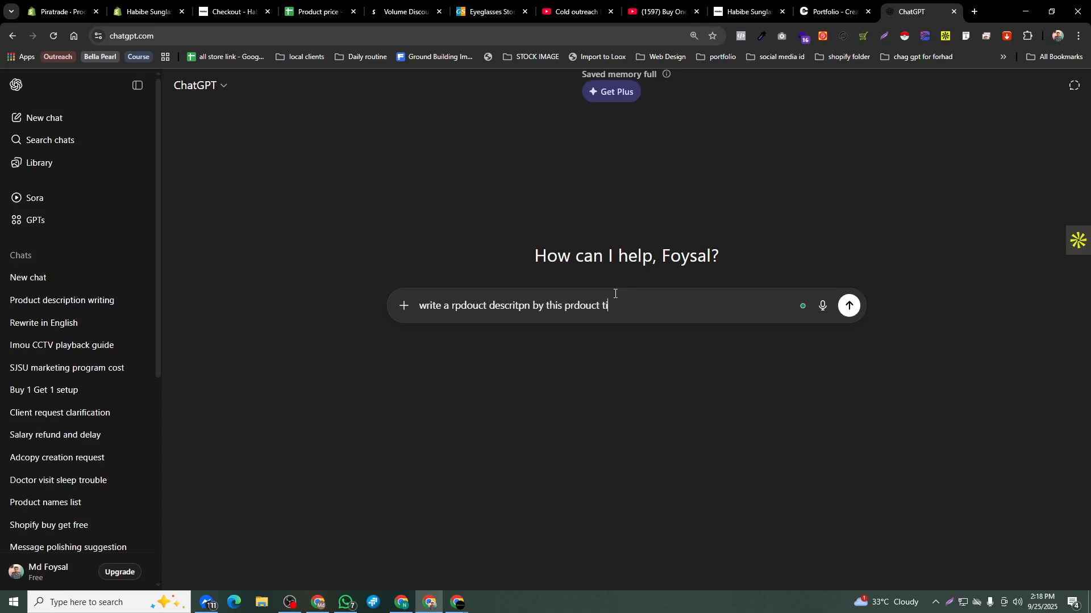
{"action": "type", "text": "tle CHRONOVOLT -CT"}
{"action": "key", "text": "Return"}
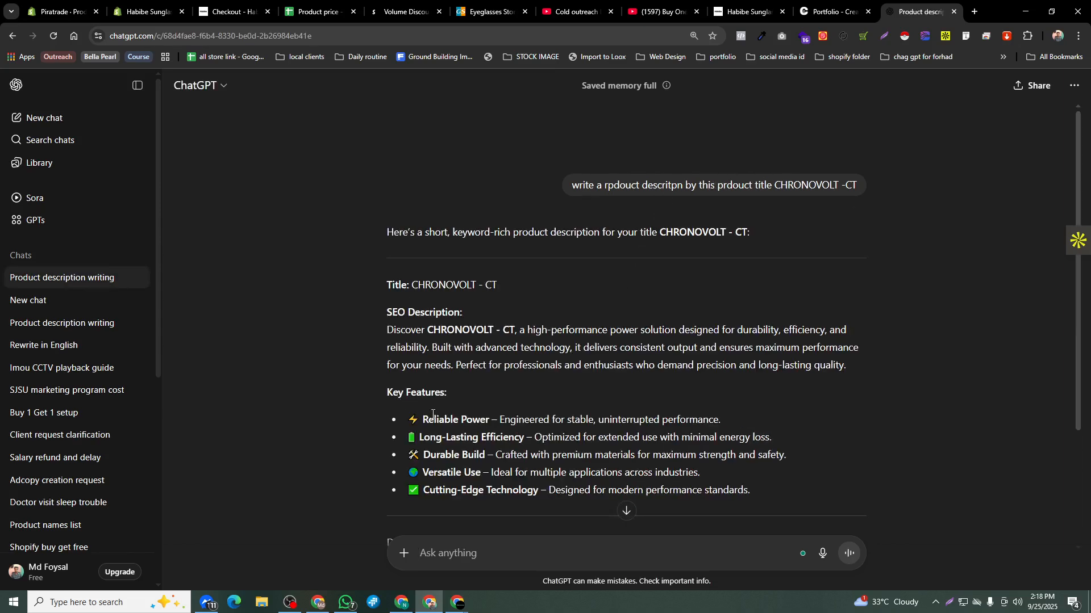
Step: Copy ChatGPT's SEO description and key features into the description of the new Shopify product
{"action": "left_click_drag", "start_coordinate": [387, 334], "coordinate": [746, 337]}
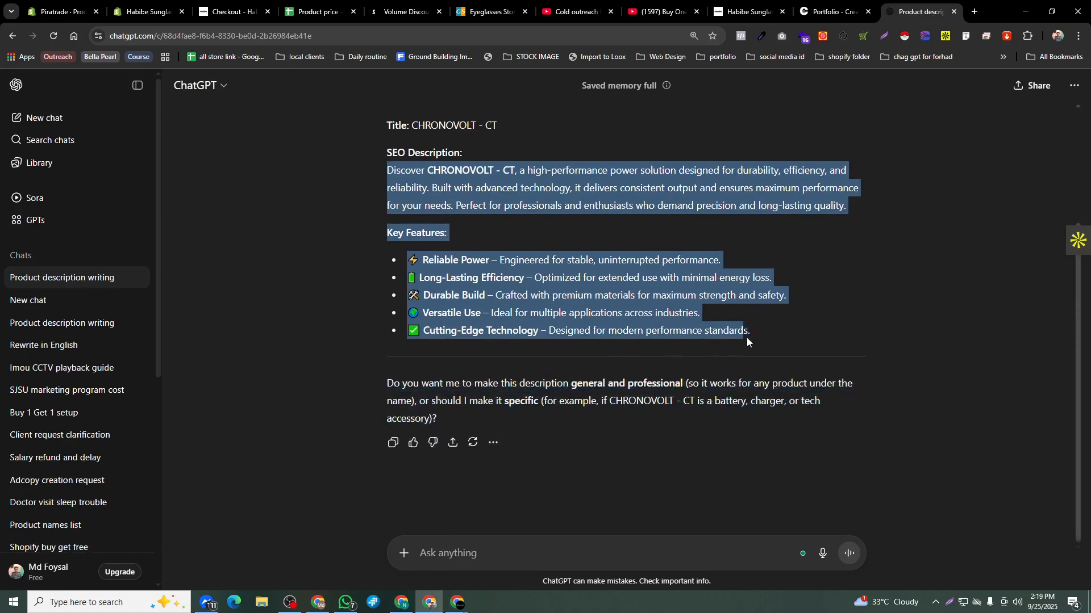
{"action": "left_click", "coordinate": [59, 11]}
{"action": "left_click", "coordinate": [428, 265]}
{"action": "key", "text": "ctrl+v"}
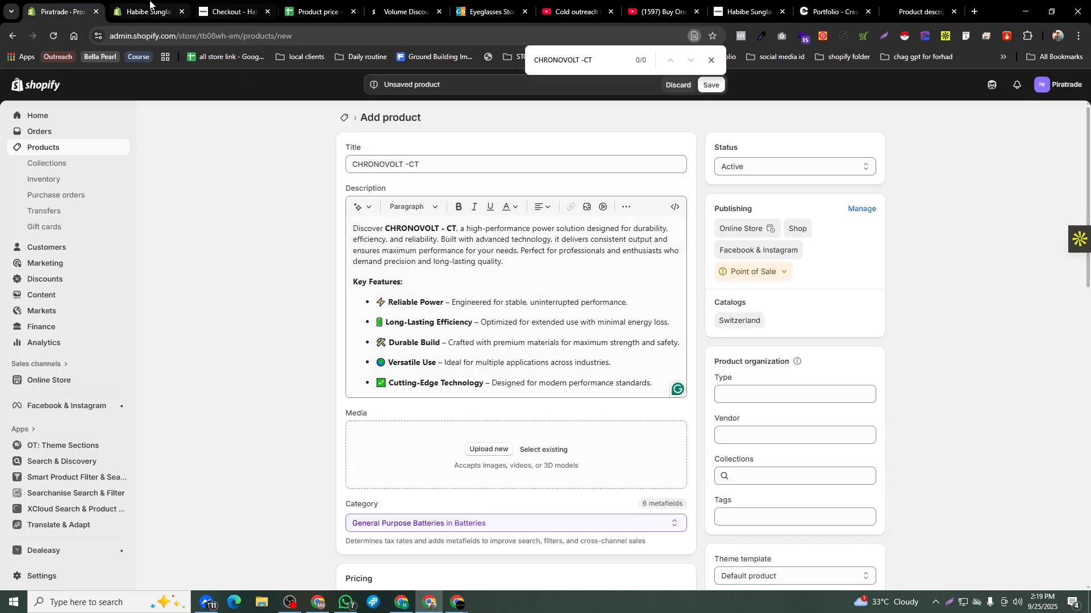
Step: Open the AliExpress link in cell E22 of the Product price sheet and download the listing's main images
{"action": "left_click", "coordinate": [150, 10]}
{"action": "left_click", "coordinate": [317, 8]}
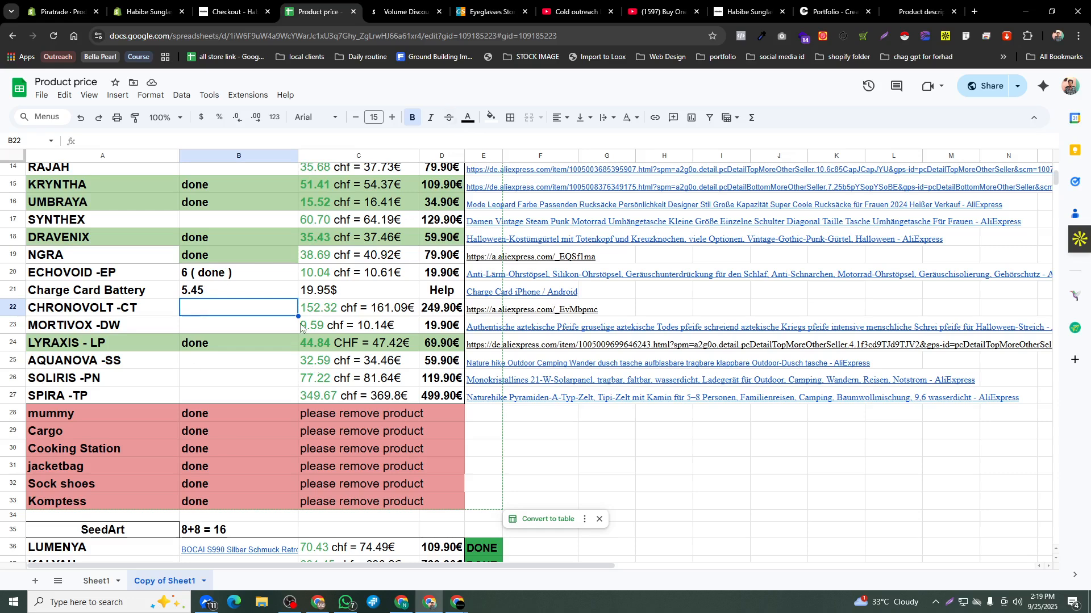
{"action": "left_click", "coordinate": [469, 312]}
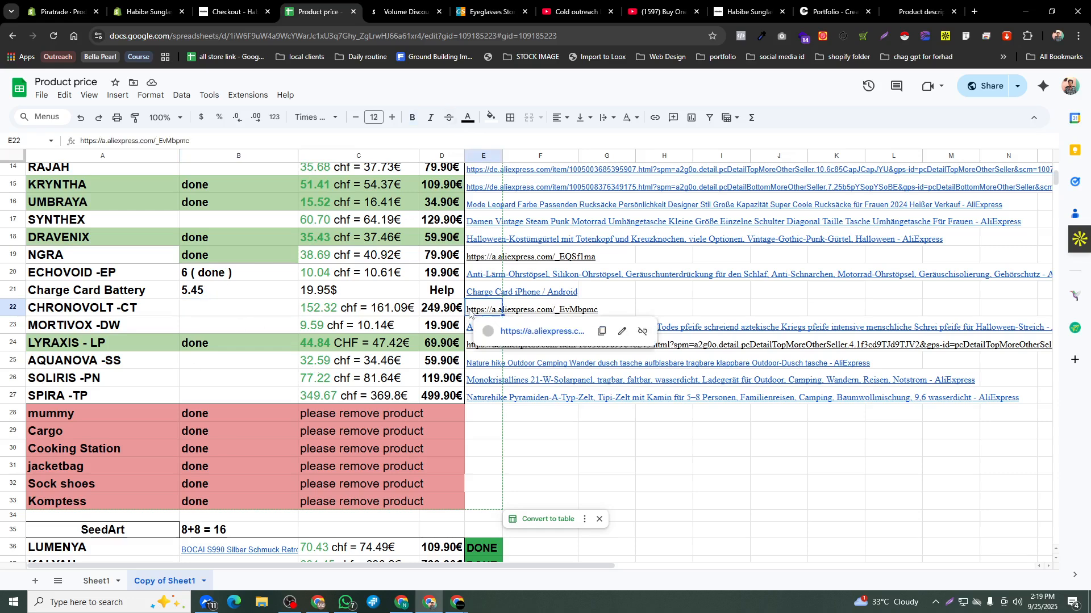
{"action": "left_click", "coordinate": [504, 332]}
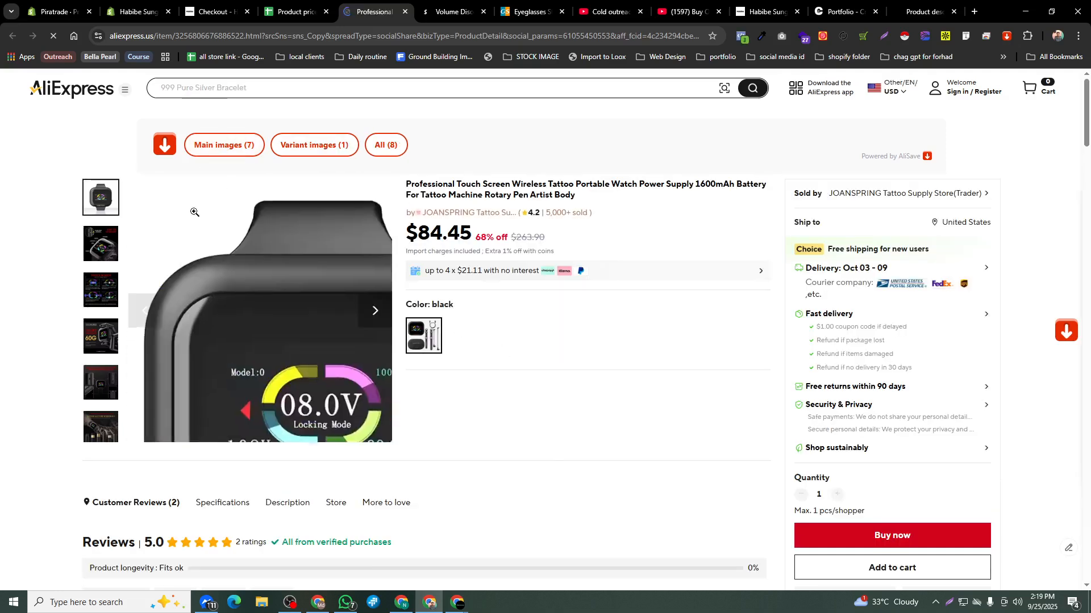
{"action": "left_click", "coordinate": [210, 149]}
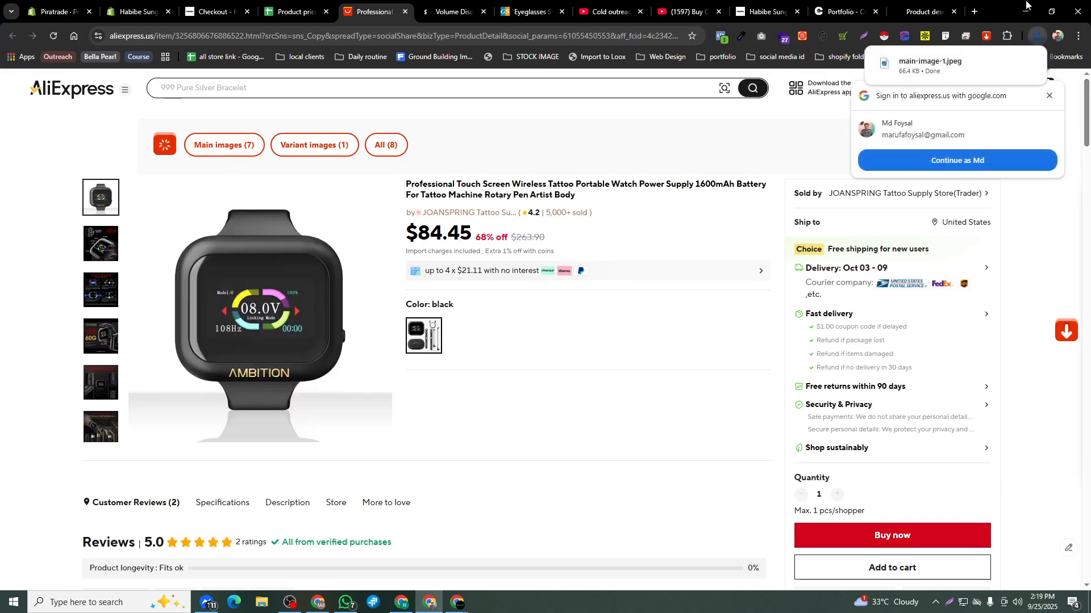
Step: Back in Shopify, upload main-image-1 to main-image-7 from the newly downloaded main_images folder and add them to the product media
{"action": "key", "text": "ctrl+1"}
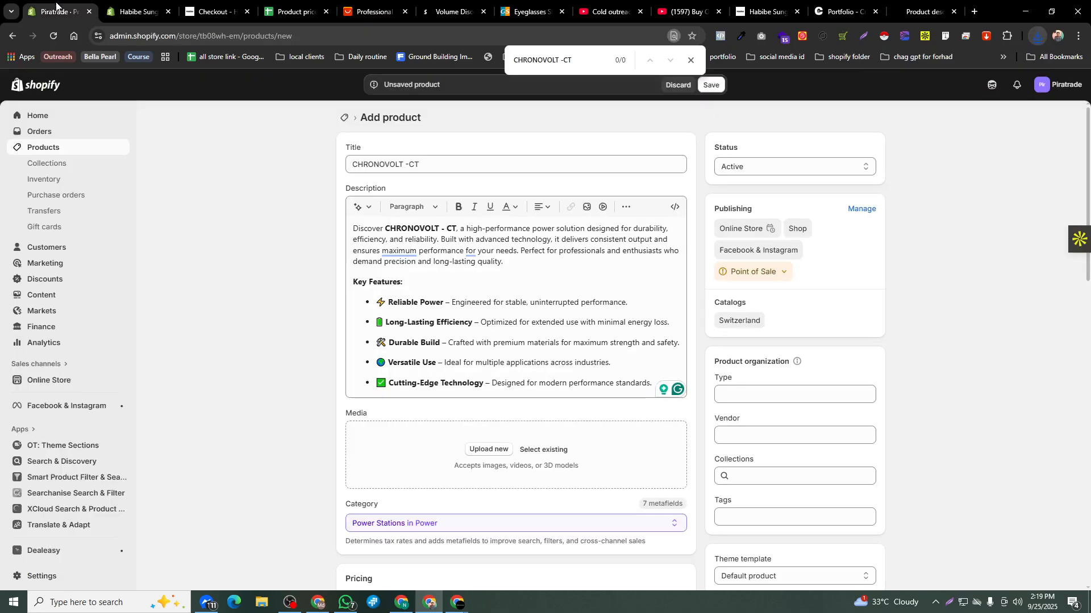
{"action": "scroll", "coordinate": [513, 277], "scroll_direction": "down", "scroll_amount": 3}
{"action": "left_click", "coordinate": [1077, 5]}
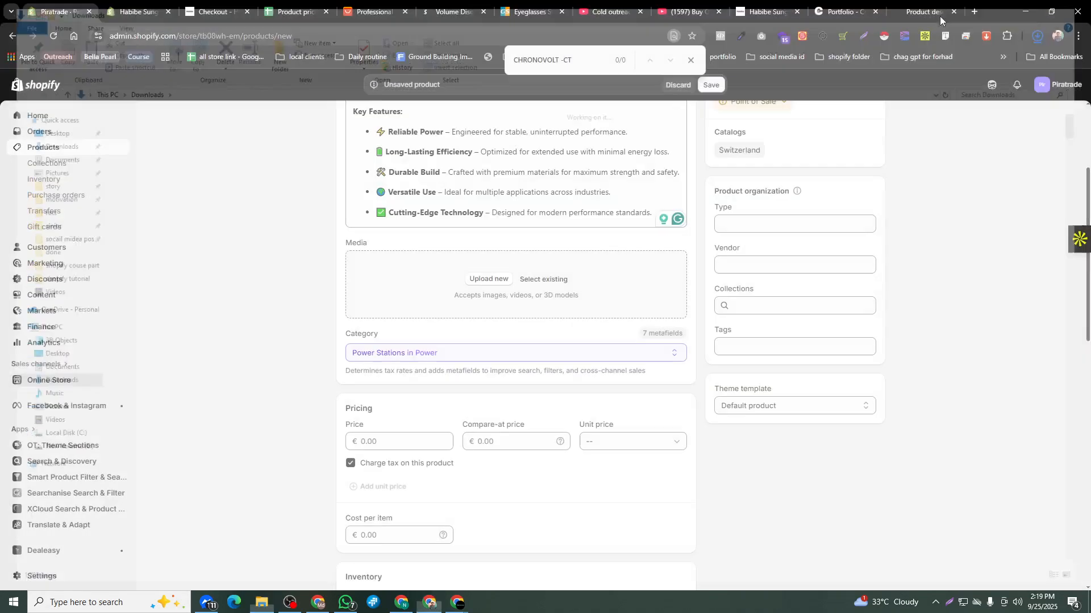
{"action": "left_click", "coordinate": [463, 278]}
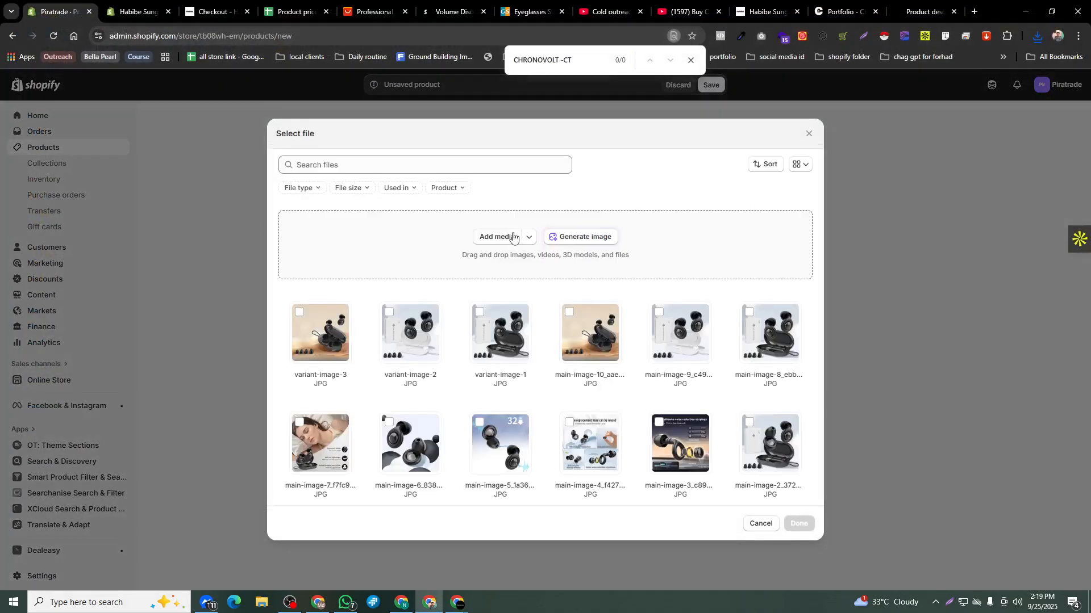
{"action": "left_click", "coordinate": [512, 238]}
{"action": "left_click", "coordinate": [41, 99]}
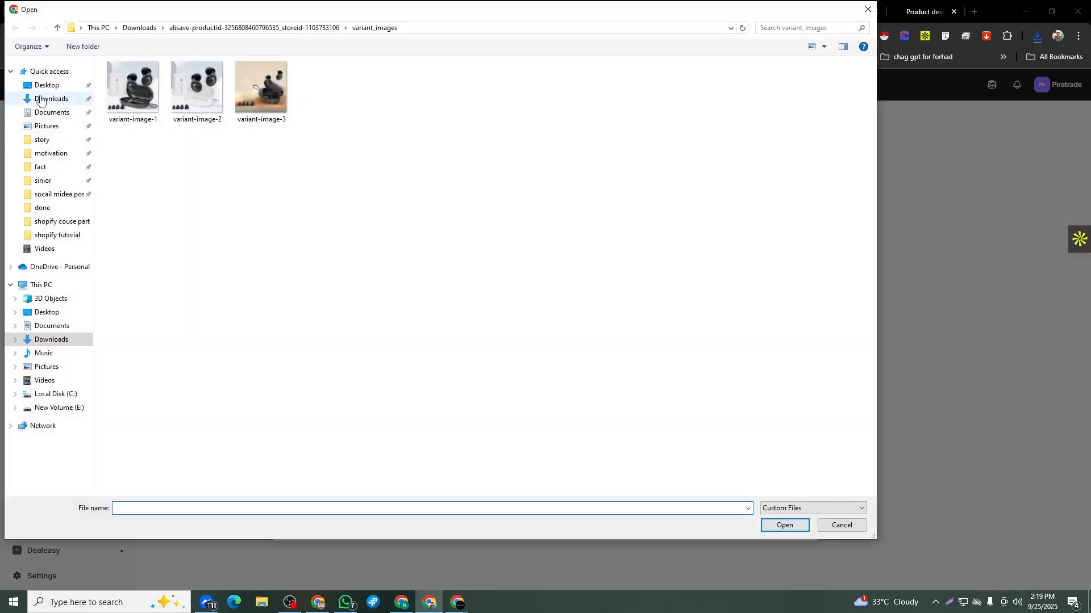
{"action": "scroll", "coordinate": [228, 169], "scroll_direction": "up", "scroll_amount": 2}
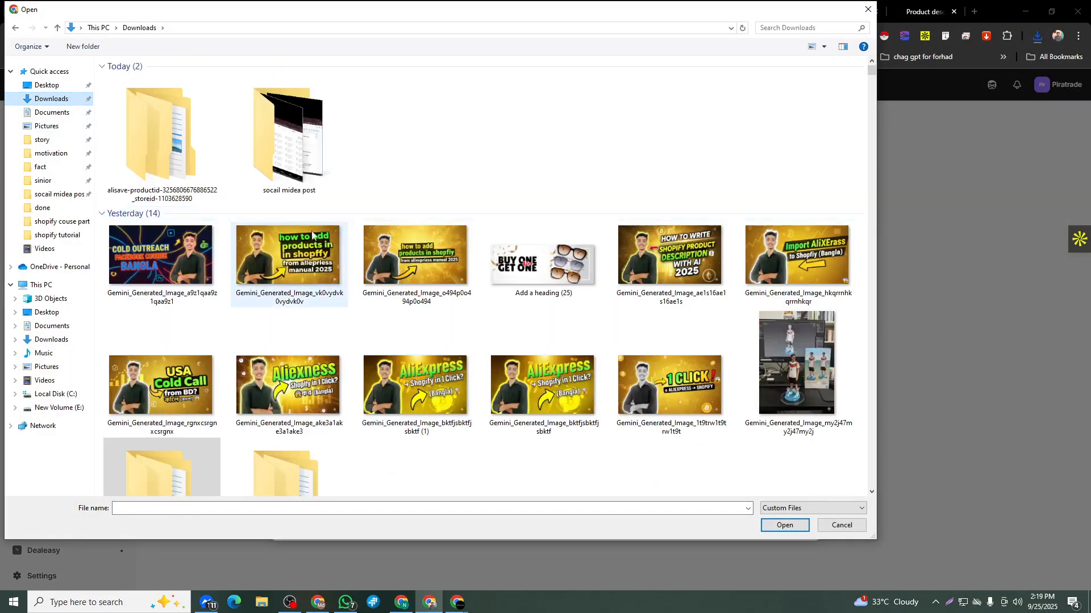
{"action": "double_click", "coordinate": [186, 160]}
{"action": "double_click", "coordinate": [136, 82]}
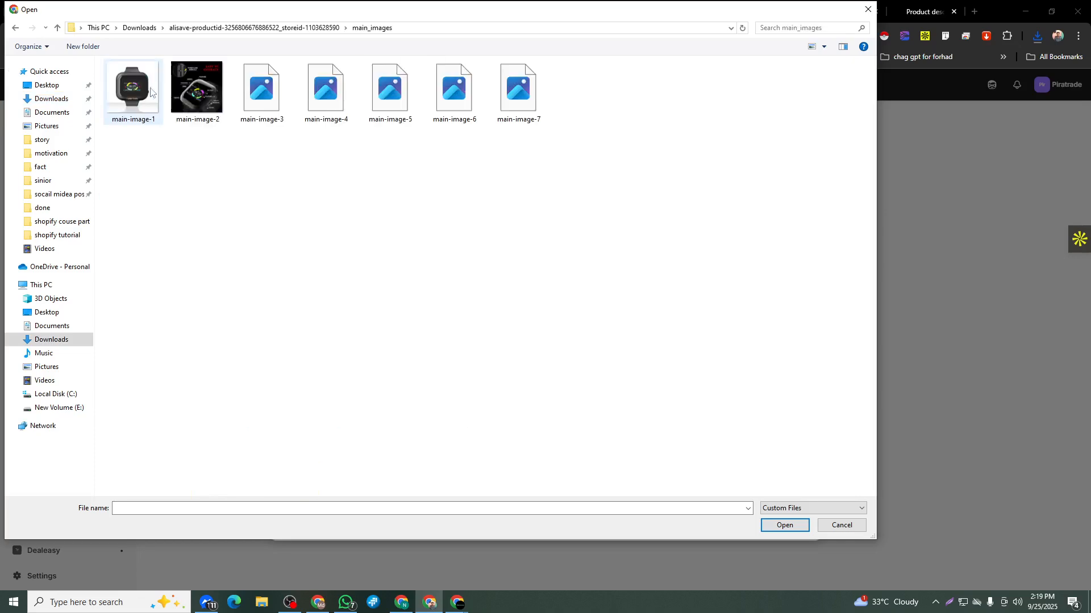
{"action": "left_click_drag", "start_coordinate": [568, 104], "coordinate": [102, 116]}
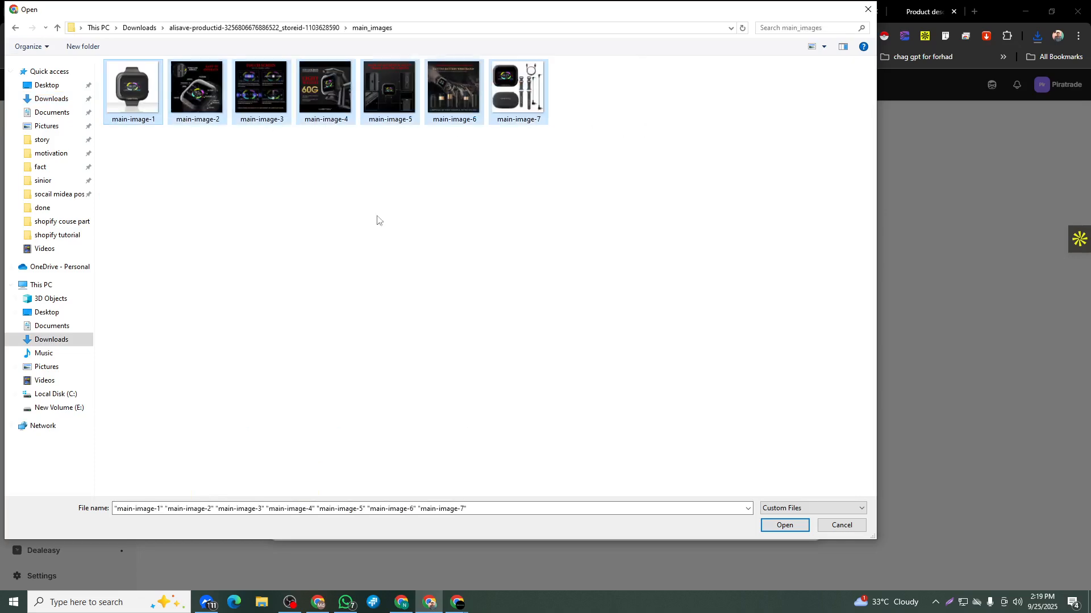
{"action": "left_click", "coordinate": [785, 525]}
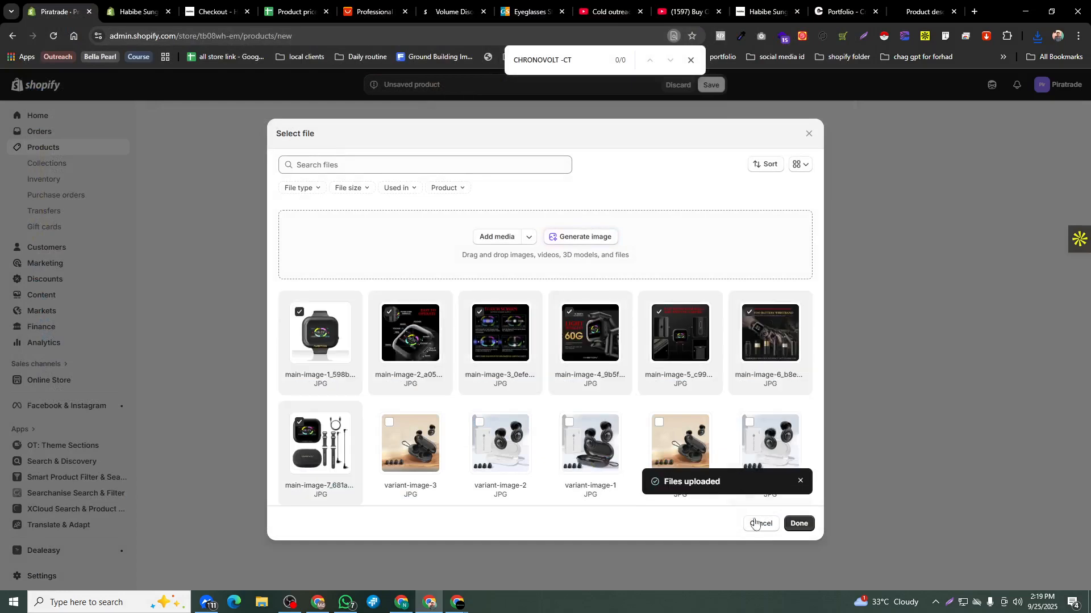
{"action": "left_click", "coordinate": [799, 523]}
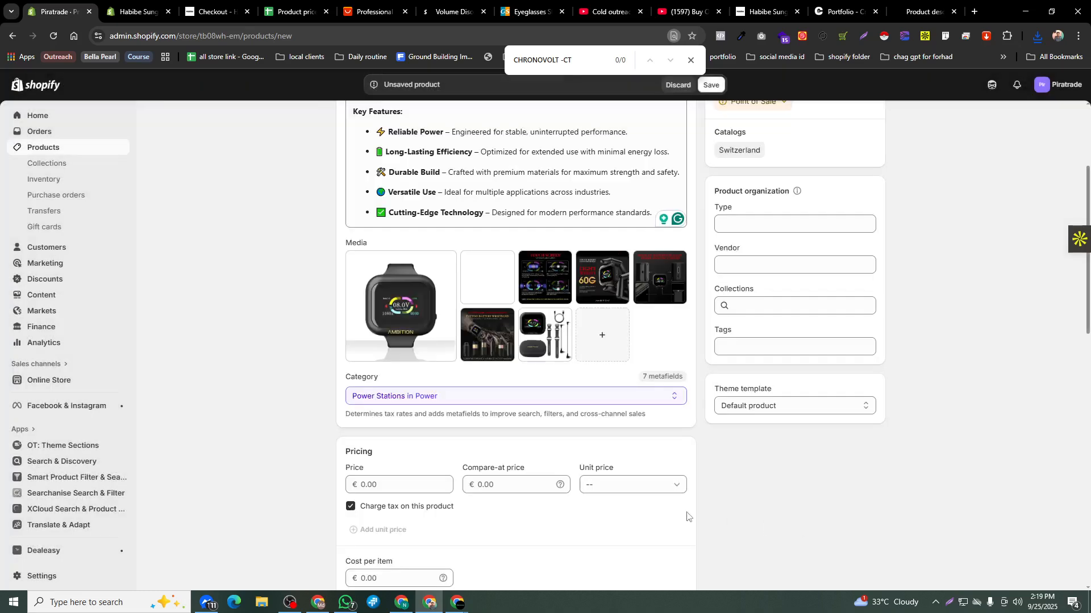
Step: Copy the CHRONOVOLT -CT selling price from cell D22 of the price sheet and set the Shopify product's price to €249.90
{"action": "left_click", "coordinate": [294, 11]}
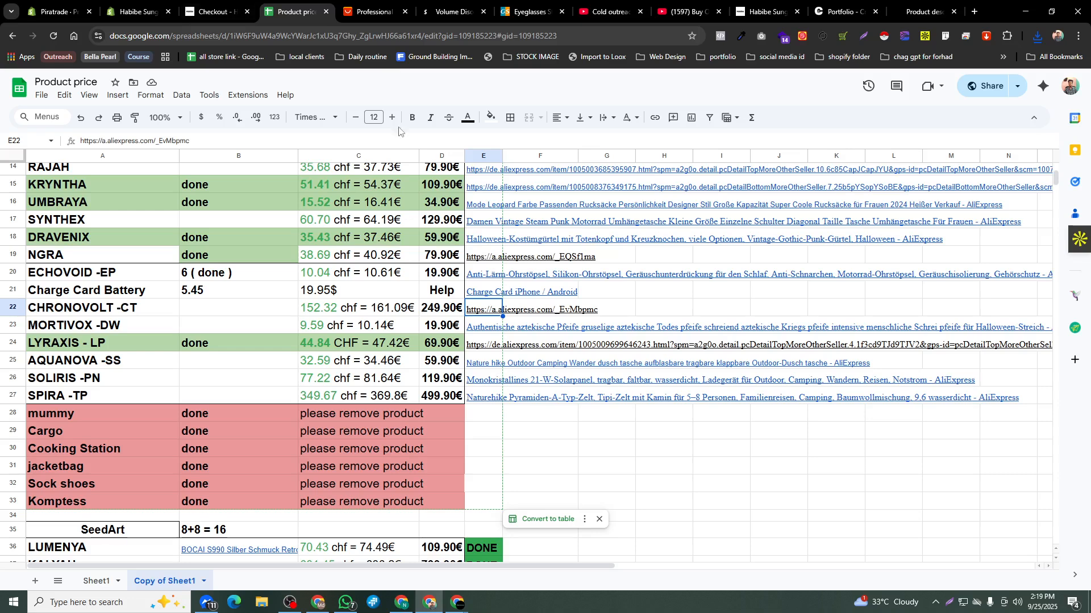
{"action": "double_click", "coordinate": [427, 311]}
{"action": "key", "text": "ctrl+c"}
{"action": "key", "text": "ctrl+1"}
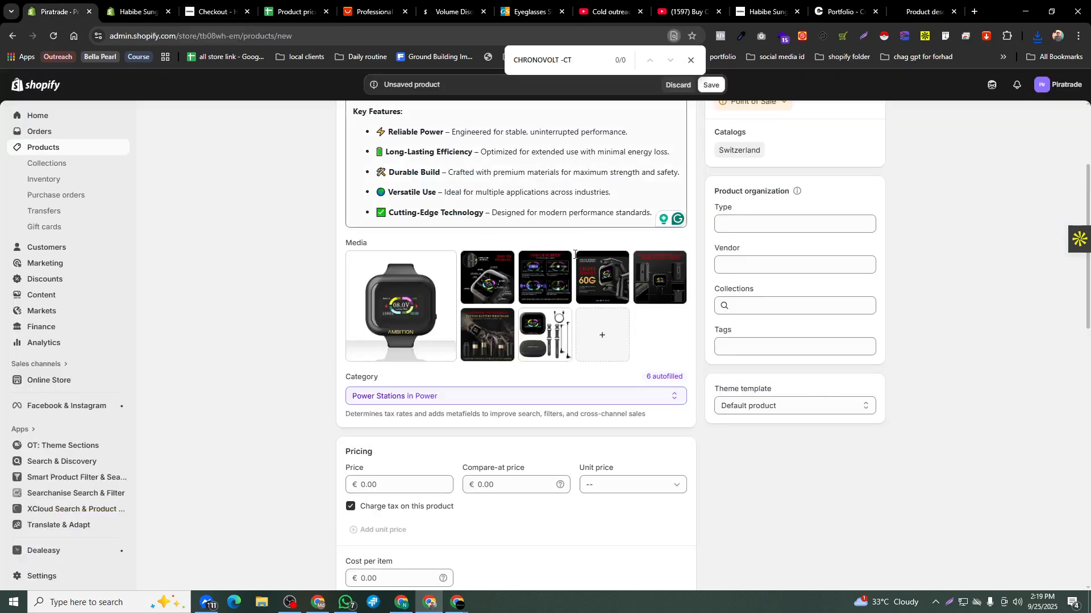
{"action": "scroll", "coordinate": [445, 397], "scroll_direction": "down", "scroll_amount": 3}
{"action": "left_click", "coordinate": [400, 316]}
{"action": "key", "text": "ctrl+v"}
{"action": "left_click", "coordinate": [500, 358]}
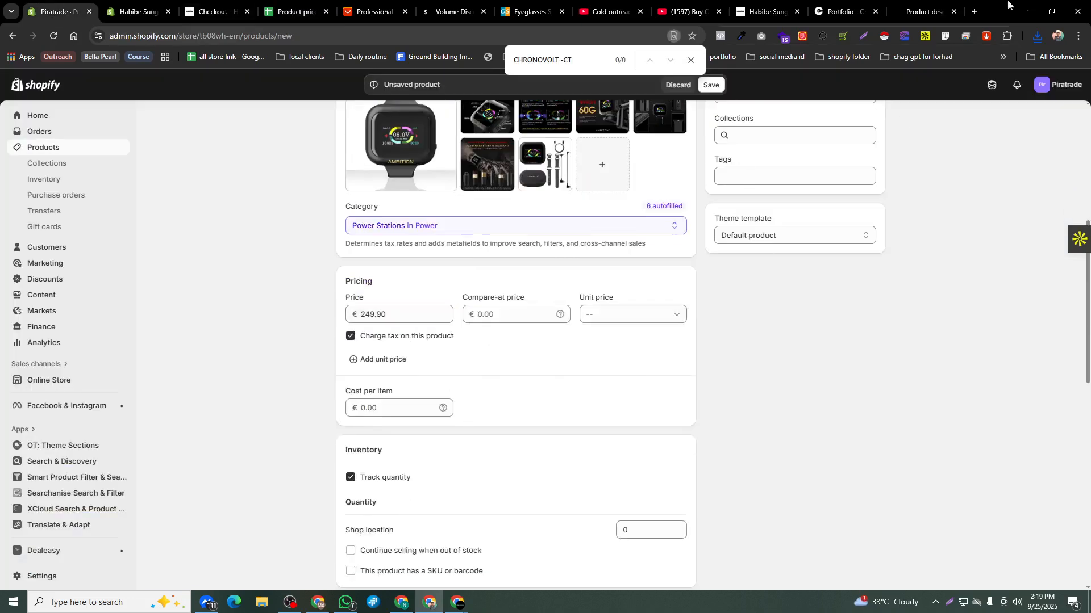
Step: Switch to the ChatGPT conversation and ask it to double the price 249.9
{"action": "left_click", "coordinate": [920, 11]}
{"action": "left_click", "coordinate": [528, 542]}
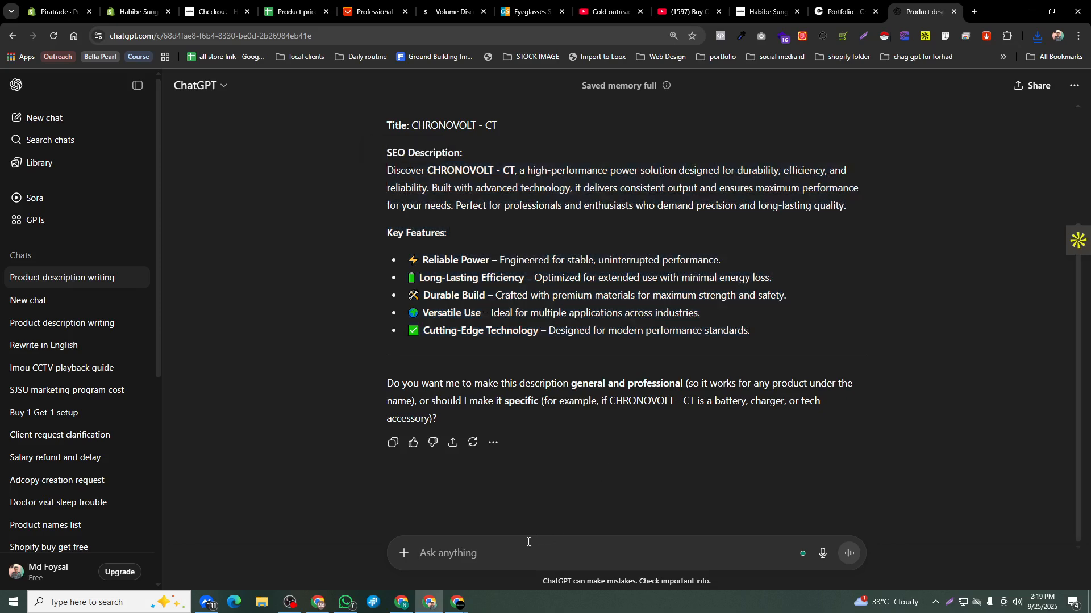
{"action": "type", "text": "make this price 2x 249.9"}
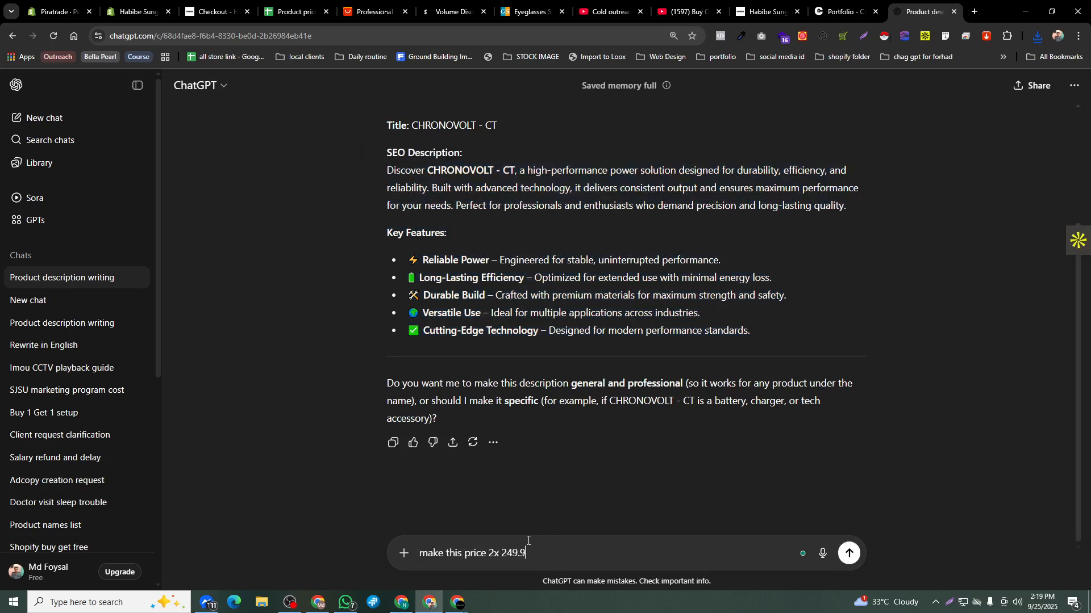
{"action": "key", "text": "Return"}
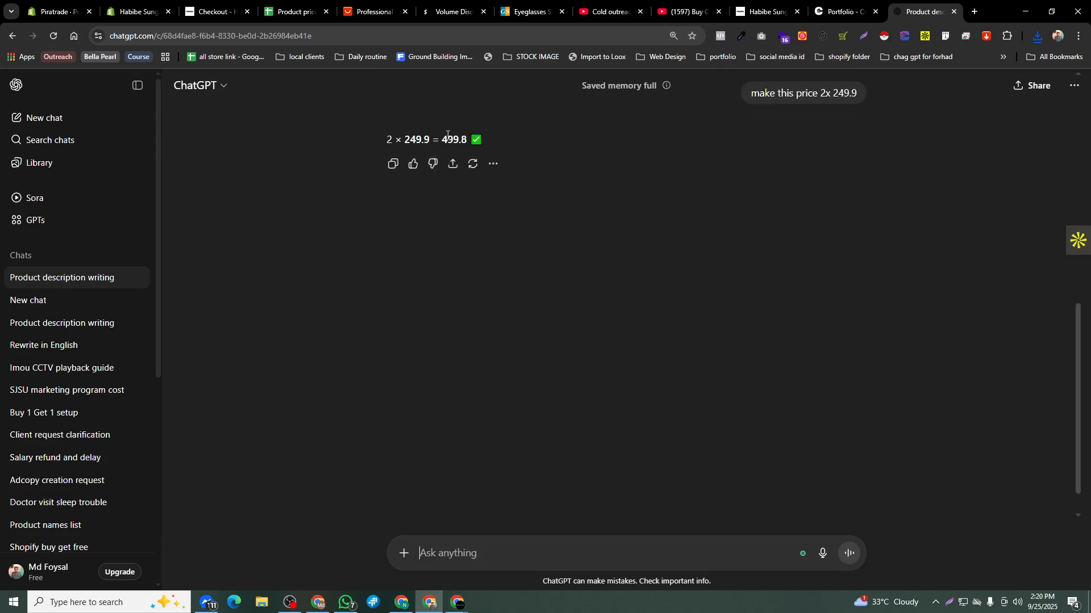
Step: Copy the doubled price from ChatGPT and set the Shopify product's compare-at price to €499.80
{"action": "double_click", "coordinate": [454, 140]}
{"action": "left_click", "coordinate": [135, 12]}
{"action": "left_click", "coordinate": [83, 5]}
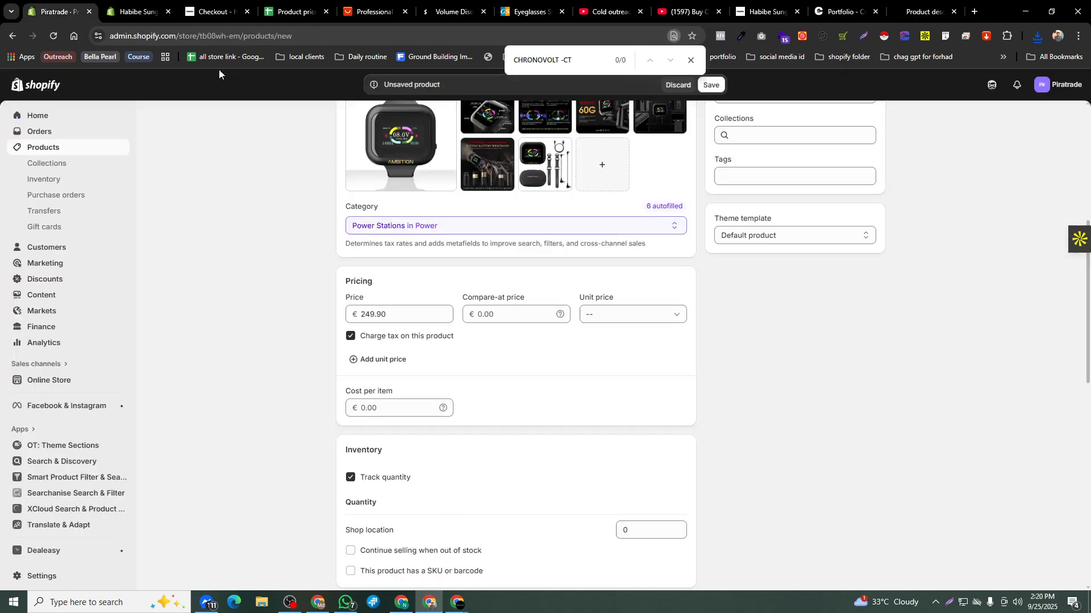
{"action": "left_click", "coordinate": [505, 321]}
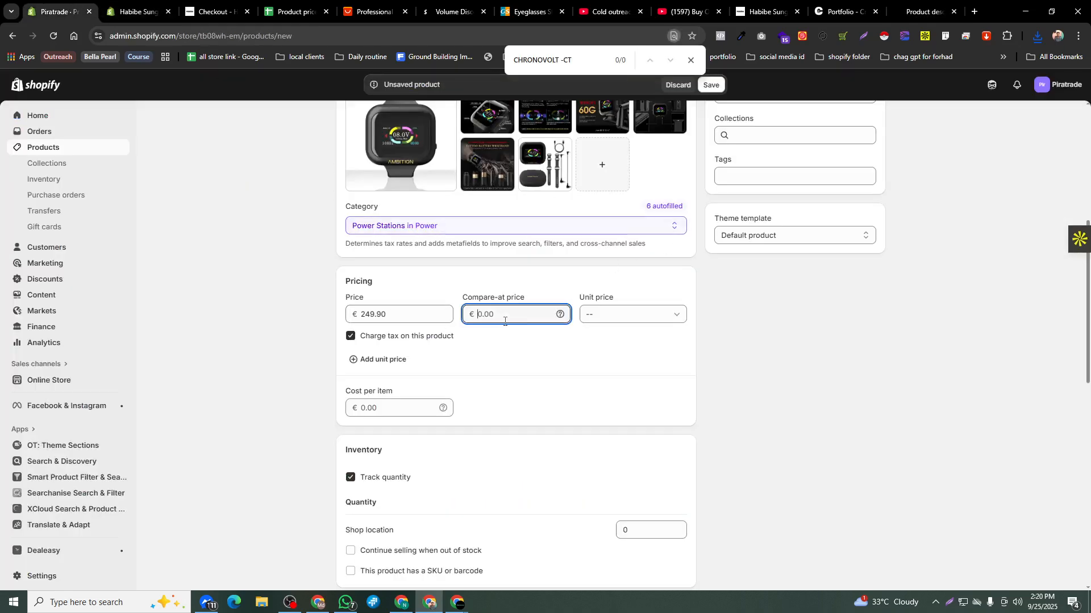
{"action": "left_click", "coordinate": [521, 348]}
Step: Set the product's inventory quantity at Shop location to 80
{"action": "scroll", "coordinate": [752, 375], "scroll_direction": "down", "scroll_amount": 3}
{"action": "left_click", "coordinate": [631, 361]}
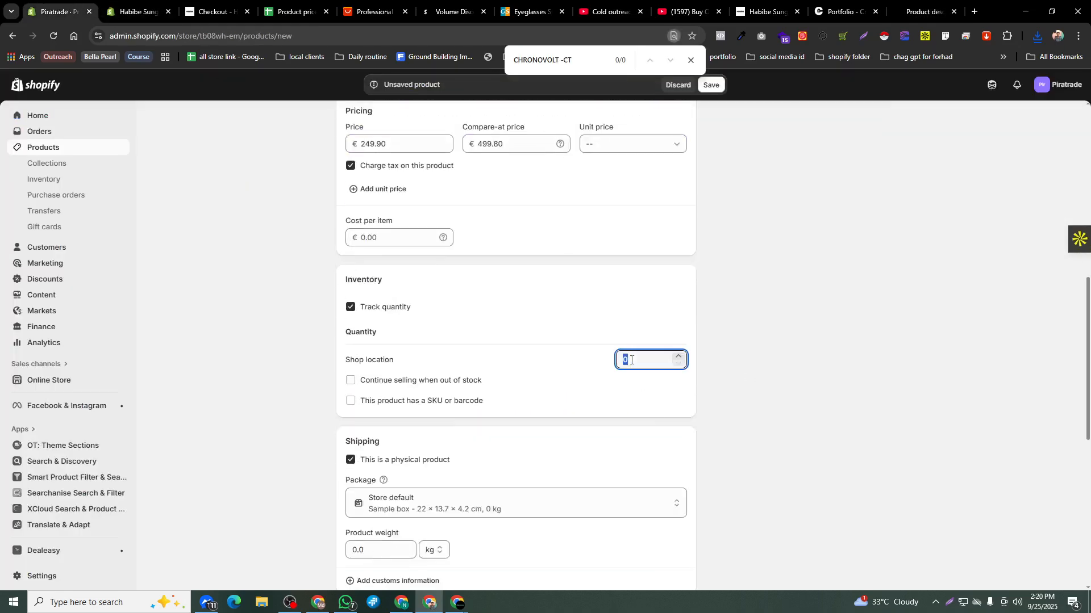
{"action": "type", "text": "80"}
{"action": "left_click", "coordinate": [793, 287]}
Step: Start a custom variant option for the product and check which colour the AliExpress listing offers
{"action": "scroll", "coordinate": [568, 319], "scroll_direction": "down", "scroll_amount": 6}
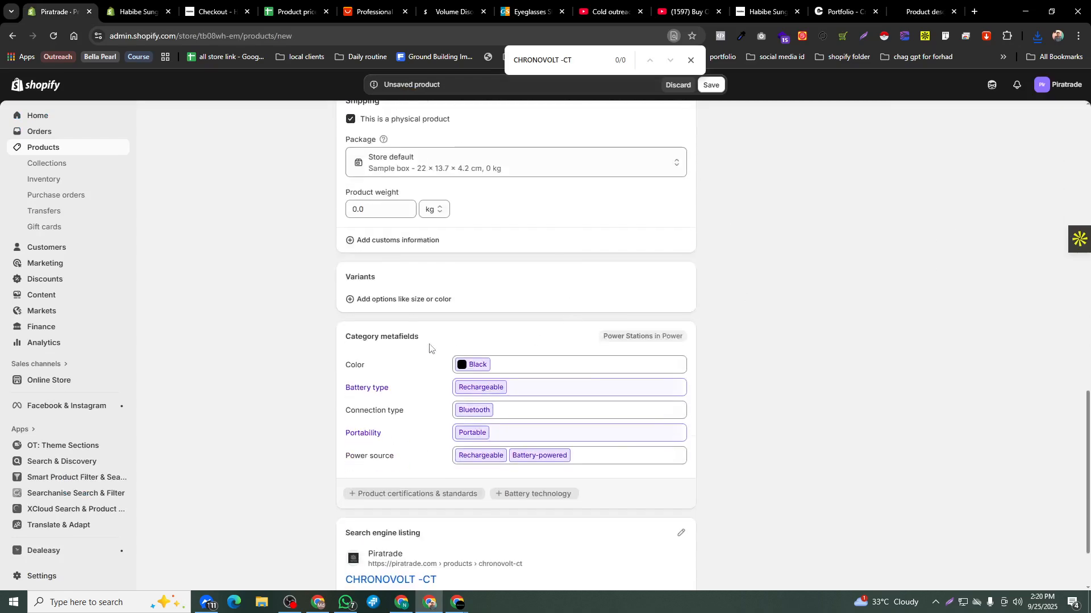
{"action": "left_click", "coordinate": [354, 299]}
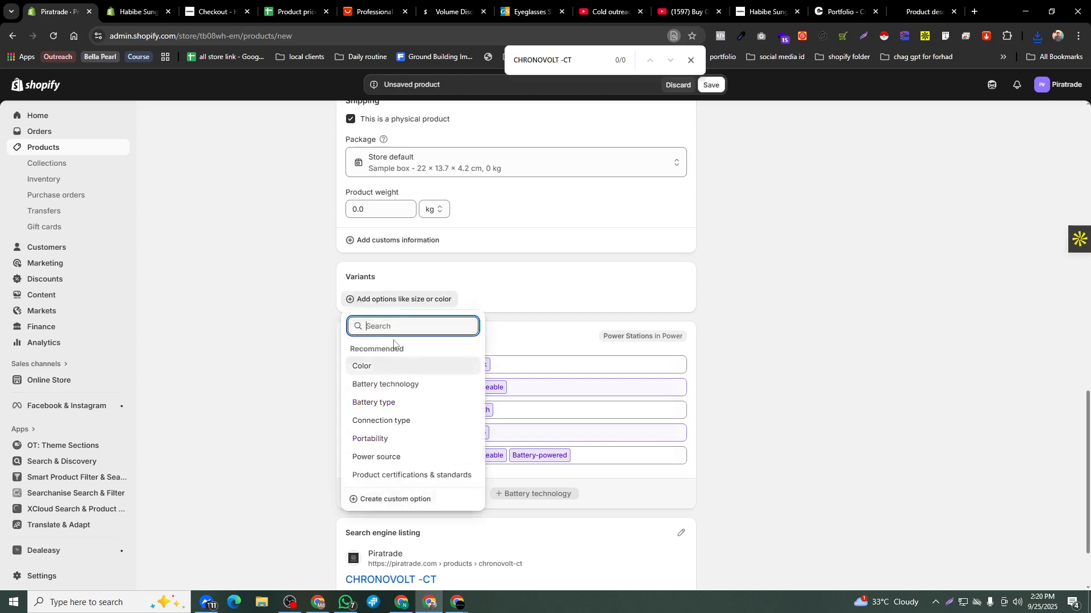
{"action": "left_click", "coordinate": [378, 499]}
{"action": "left_click", "coordinate": [142, 10]}
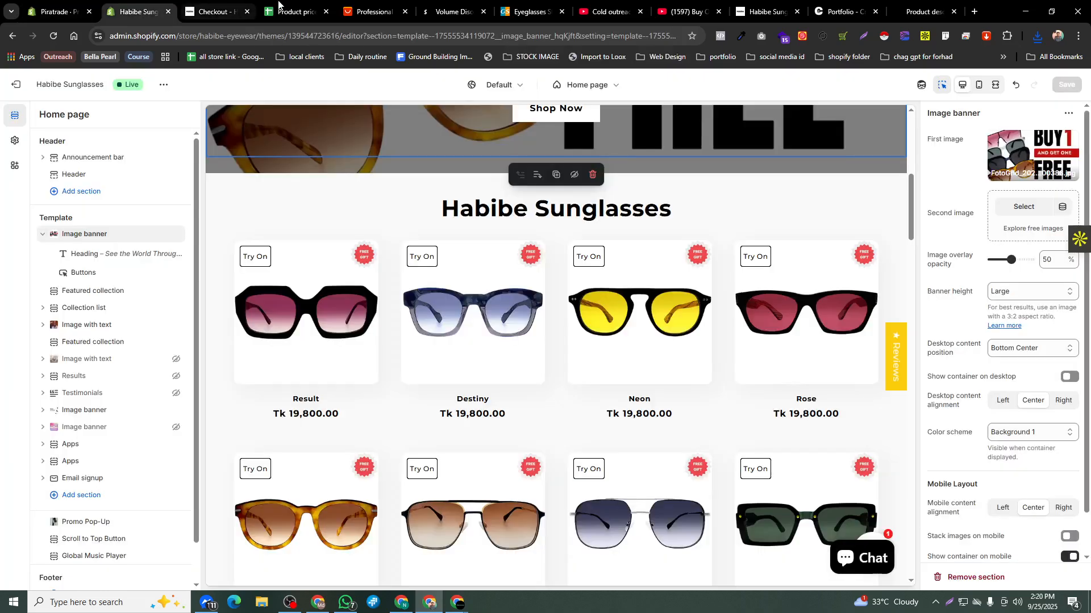
{"action": "left_click", "coordinate": [375, 9]}
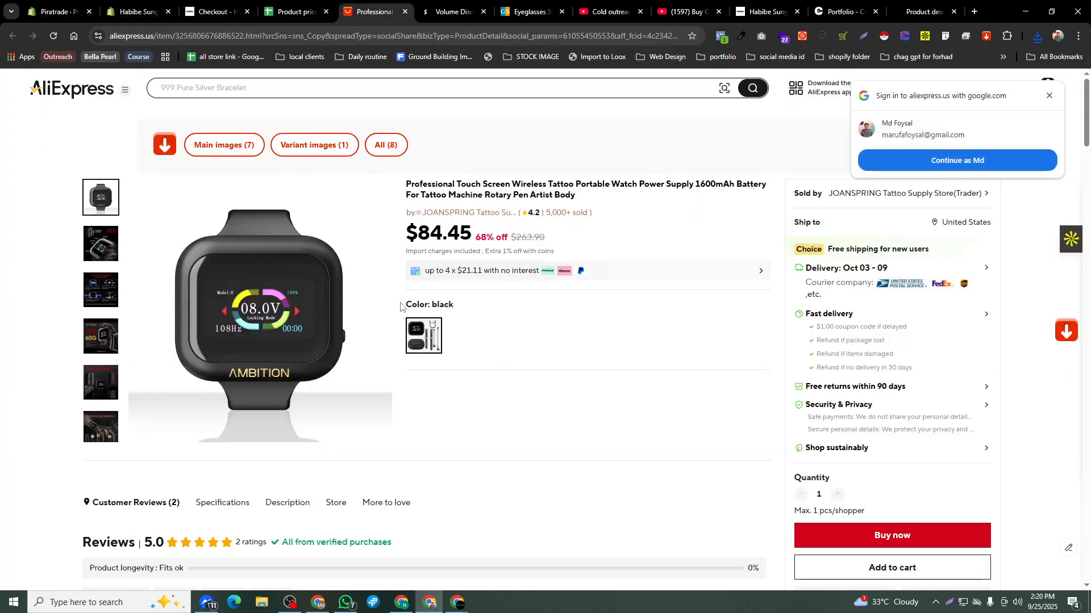
{"action": "left_click", "coordinate": [57, 11]}
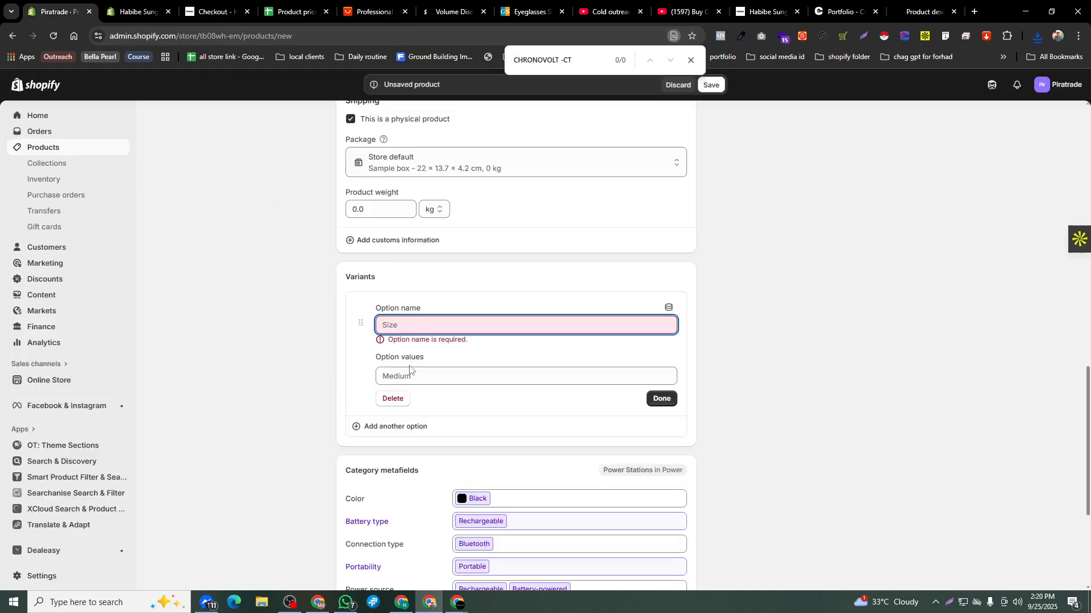
Step: Name the variant option Color, give it the value Black and finish the option
{"action": "type", "text": "Color"}
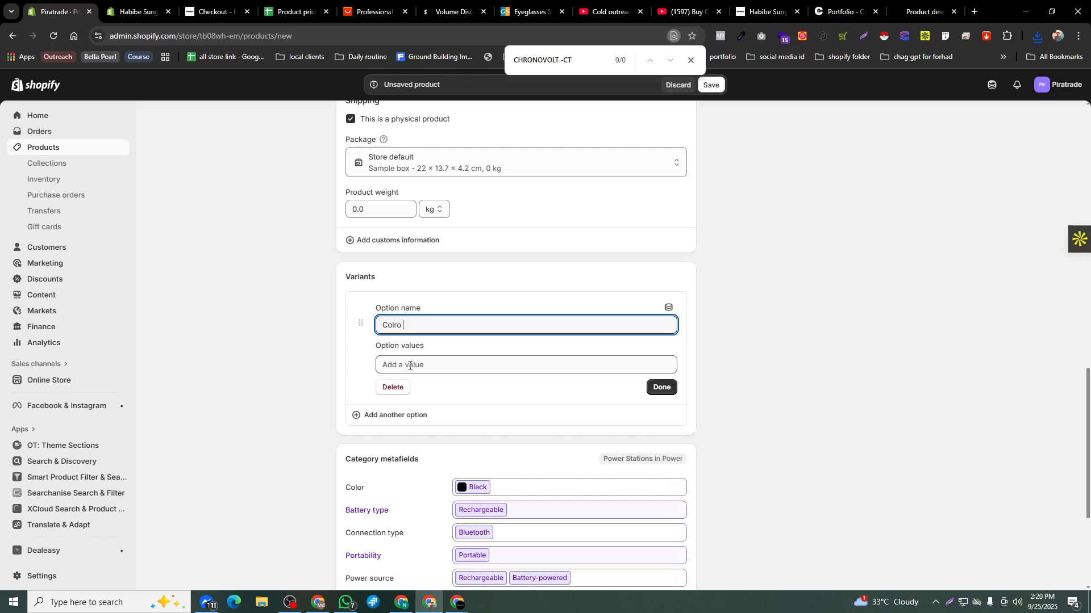
{"action": "left_click", "coordinate": [409, 366]}
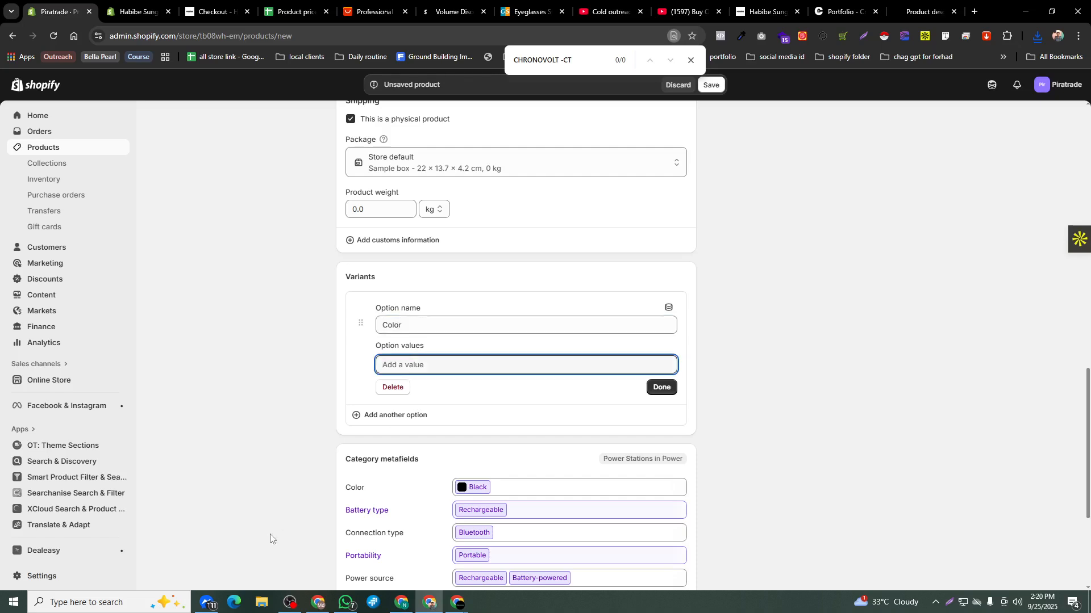
{"action": "type", "text": "B"}
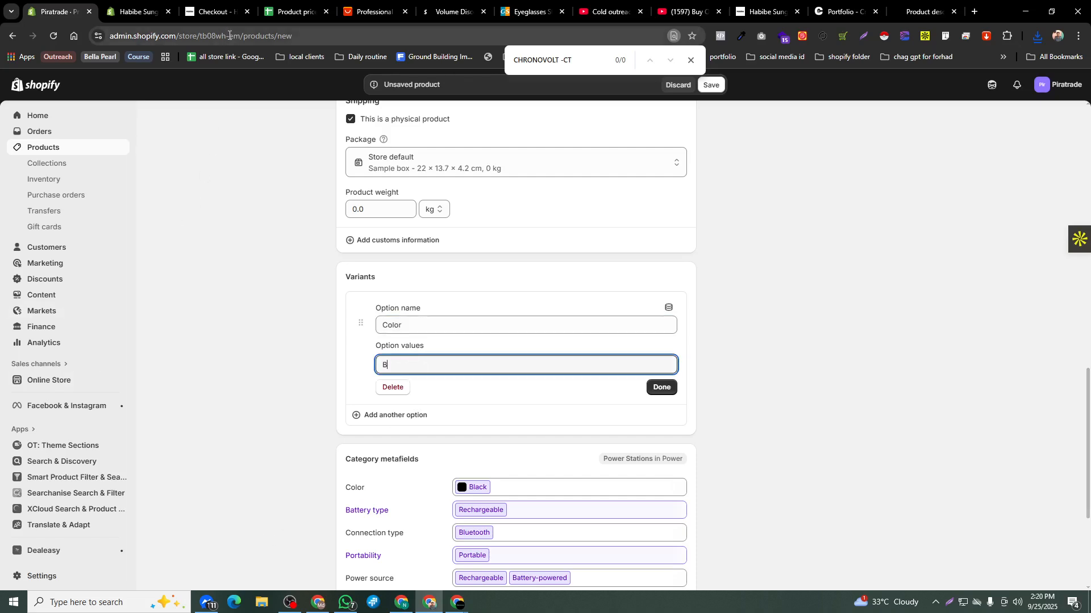
{"action": "type", "text": "lack"}
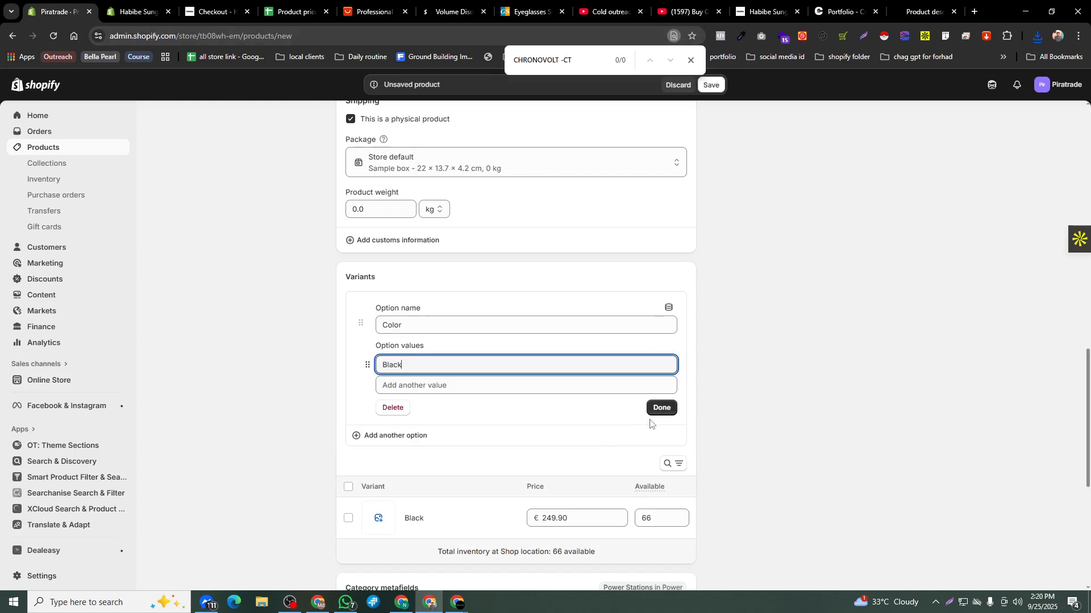
{"action": "left_click", "coordinate": [656, 411]}
Step: Assign the main-image-7 picture showing the watch with its case, straps and cables to the Black variant
{"action": "left_click", "coordinate": [381, 438]}
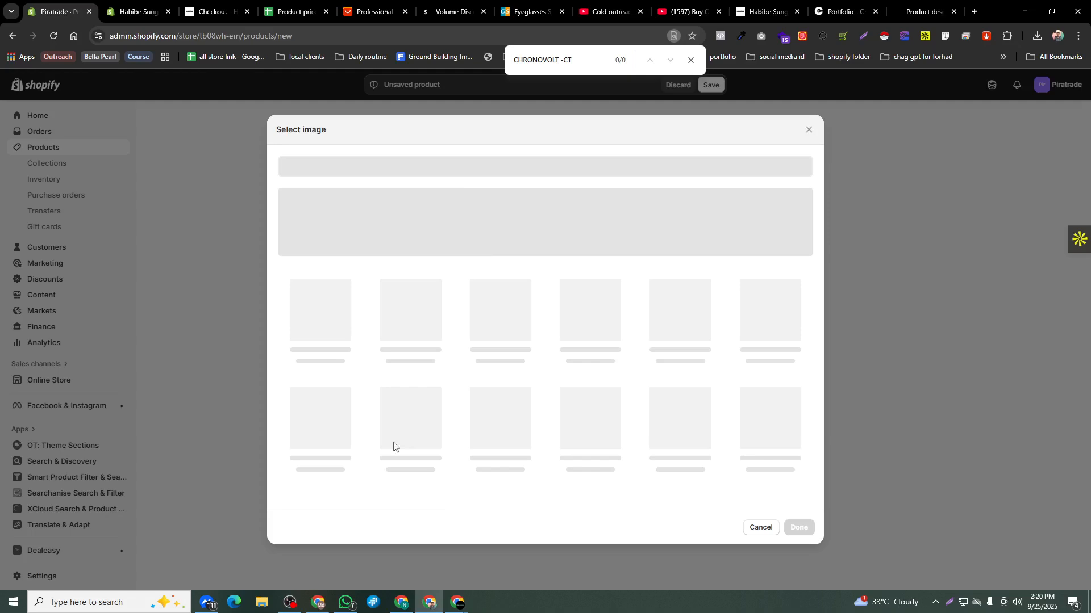
{"action": "left_click", "coordinate": [589, 334]}
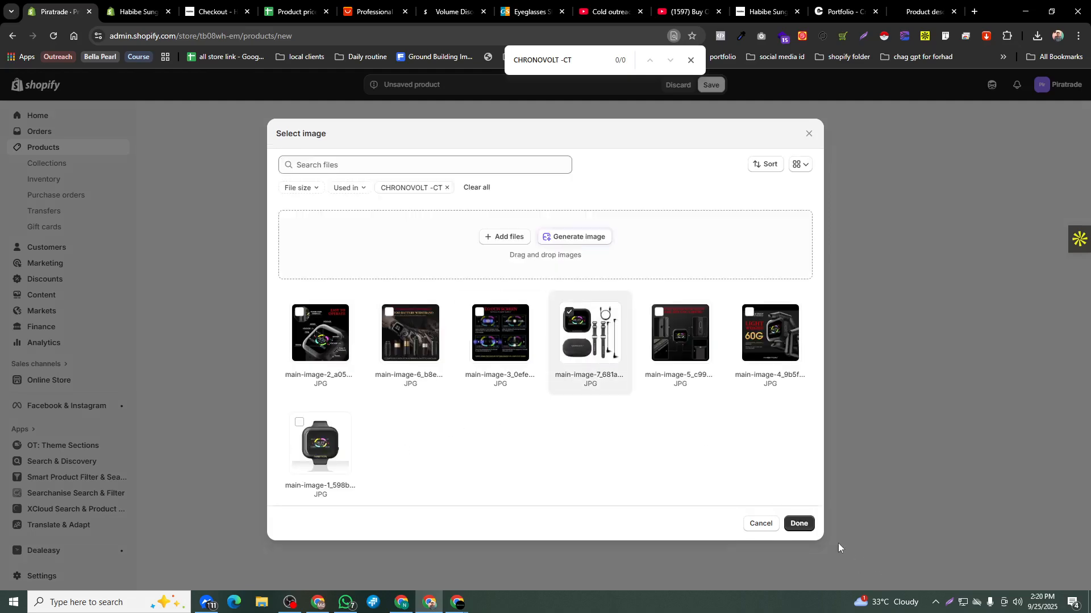
{"action": "left_click", "coordinate": [799, 523]}
Step: Add the product to the SwisSide collection and save the new product
{"action": "scroll", "coordinate": [611, 355], "scroll_direction": "up", "scroll_amount": 15}
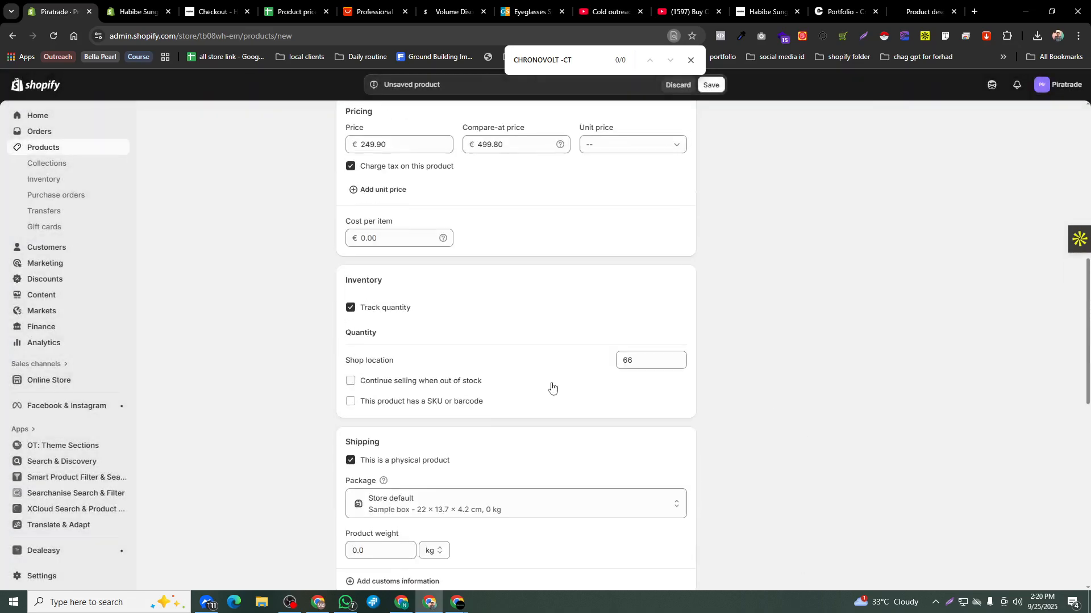
{"action": "scroll", "coordinate": [676, 386], "scroll_direction": "down", "scroll_amount": 3}
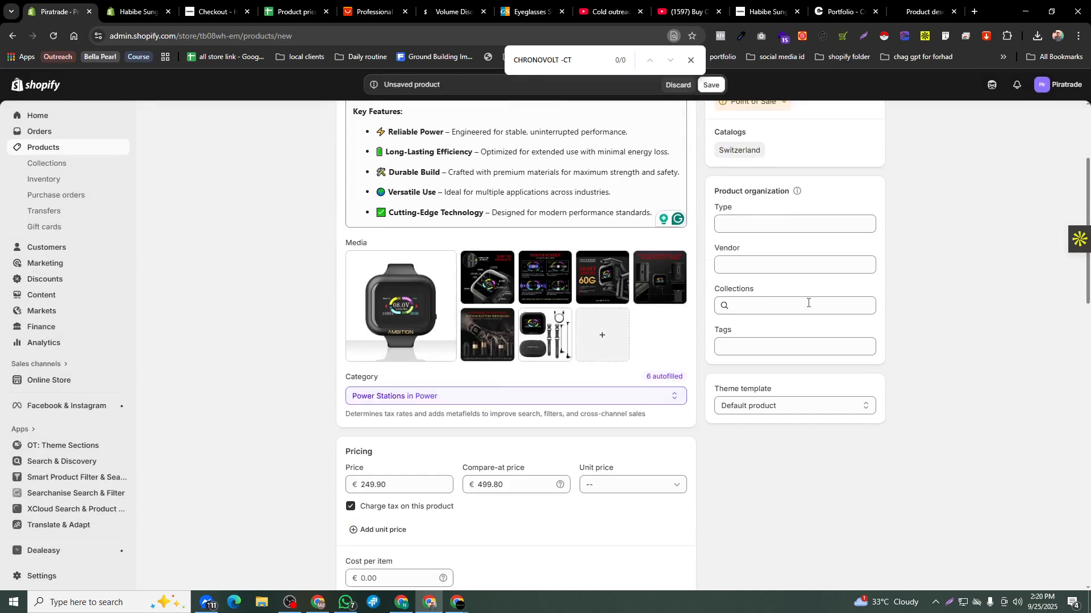
{"action": "left_click", "coordinate": [768, 307]}
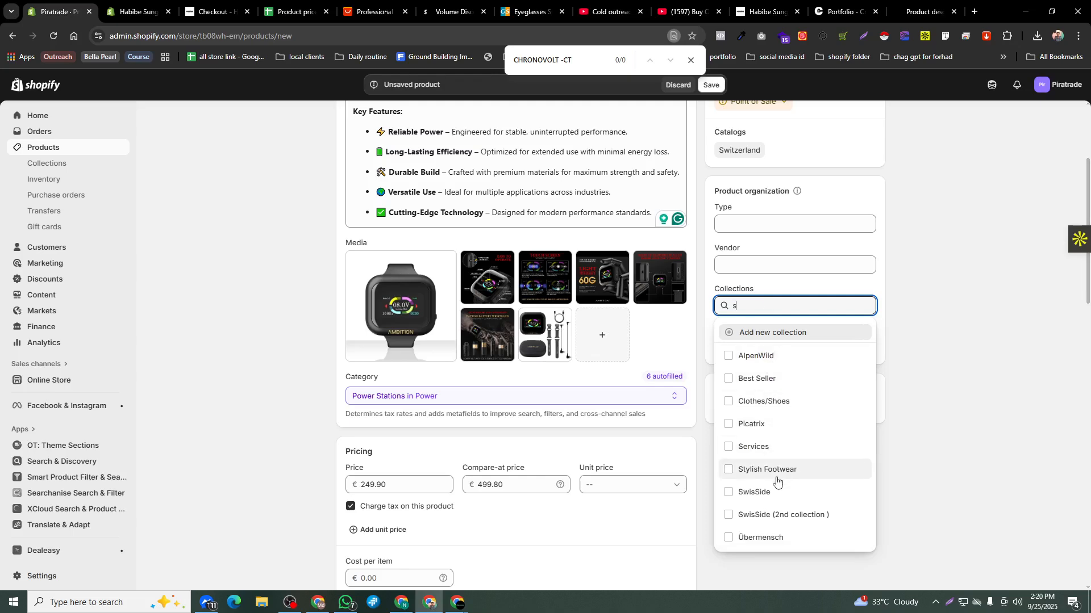
{"action": "left_click", "coordinate": [776, 492]}
{"action": "left_click", "coordinate": [931, 458]}
{"action": "scroll", "coordinate": [782, 268], "scroll_direction": "up", "scroll_amount": 3}
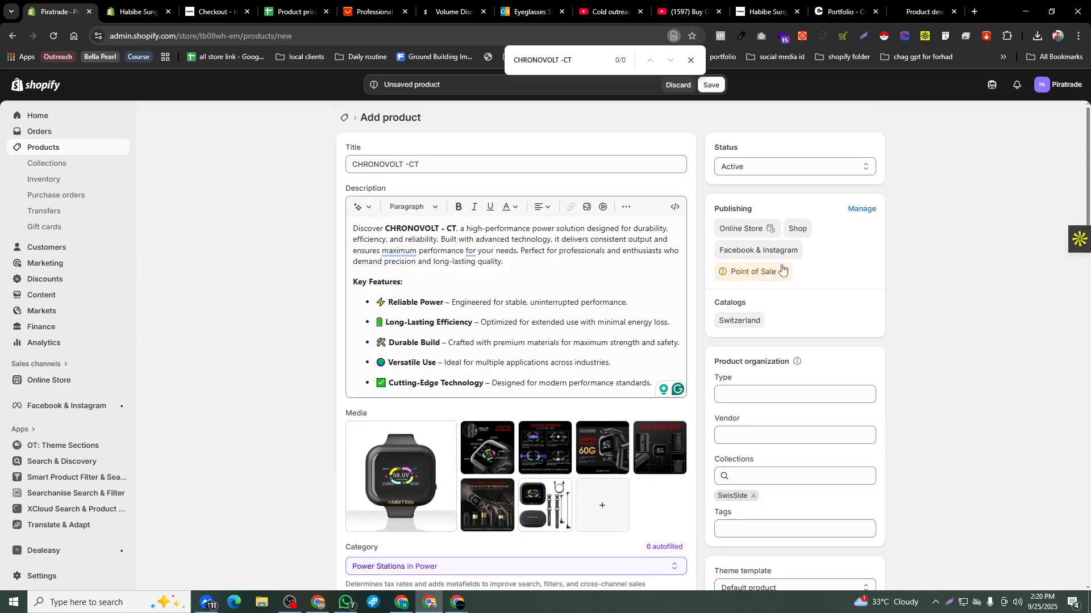
{"action": "left_click", "coordinate": [691, 60]}
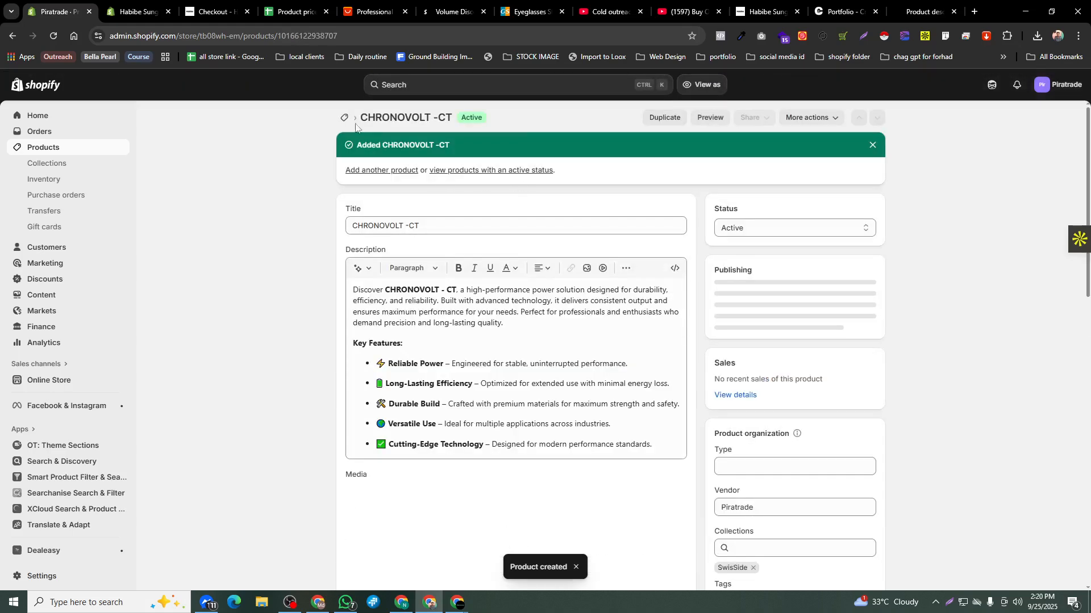
Step: Return to the product list and search it for CHRONOVOLT
{"action": "left_click", "coordinate": [344, 118]}
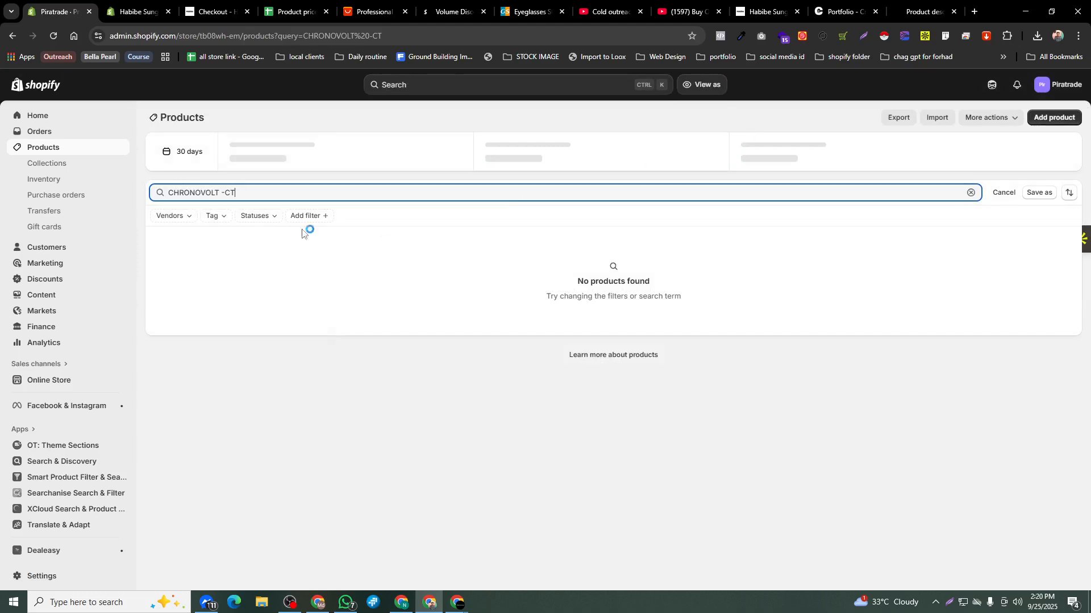
{"action": "left_click_drag", "start_coordinate": [275, 193], "coordinate": [15, 186]}
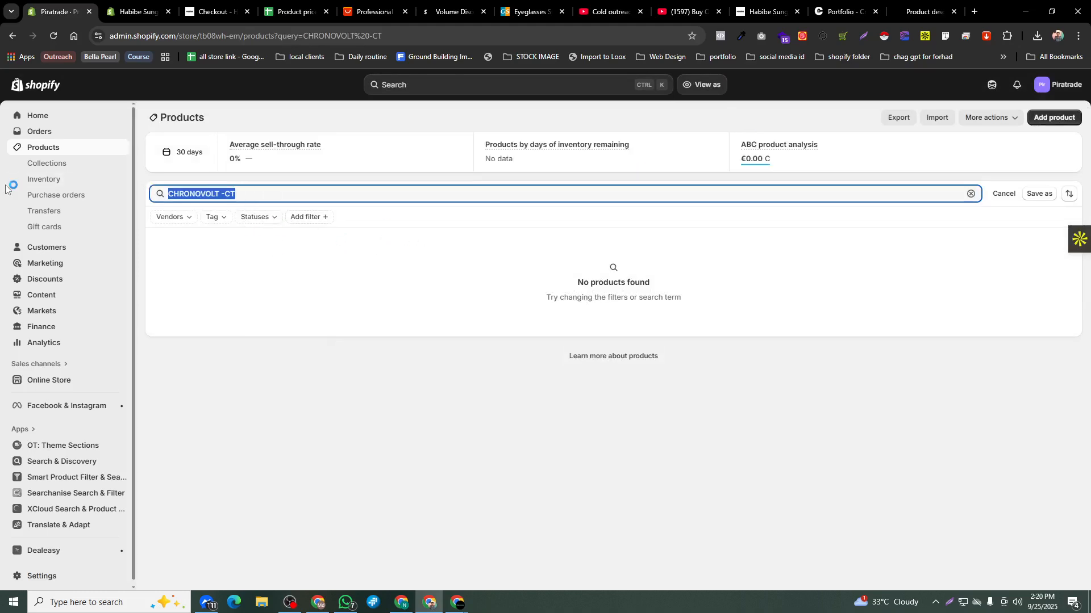
{"action": "type", "text": "CHRONOVOLT -CT"}
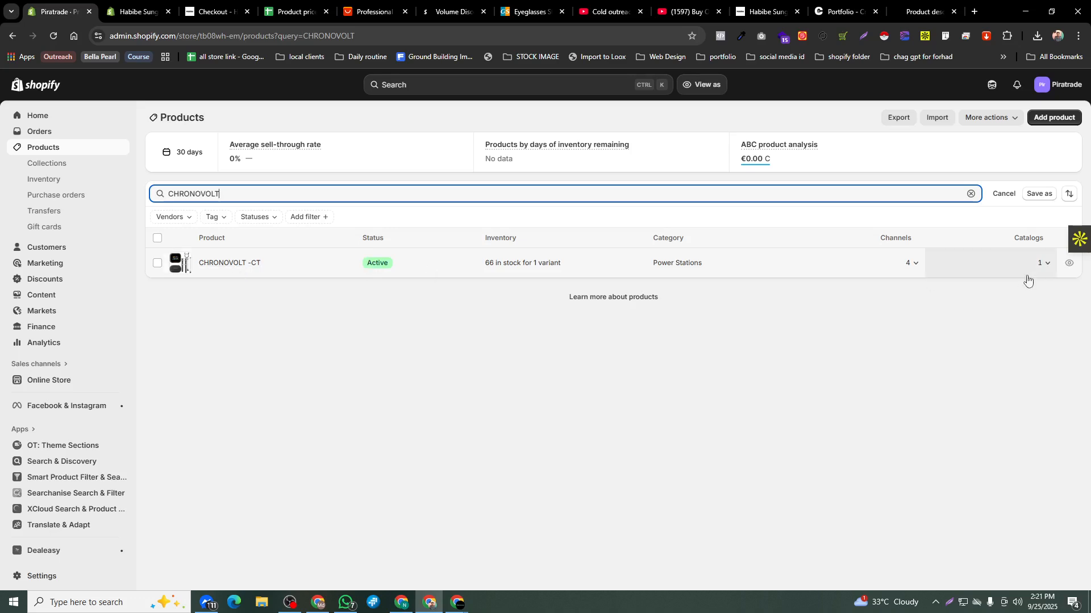
Step: Open the CHRONOVOLT -CT product on the online store and review its page down to the footer
{"action": "left_click", "coordinate": [1072, 265]}
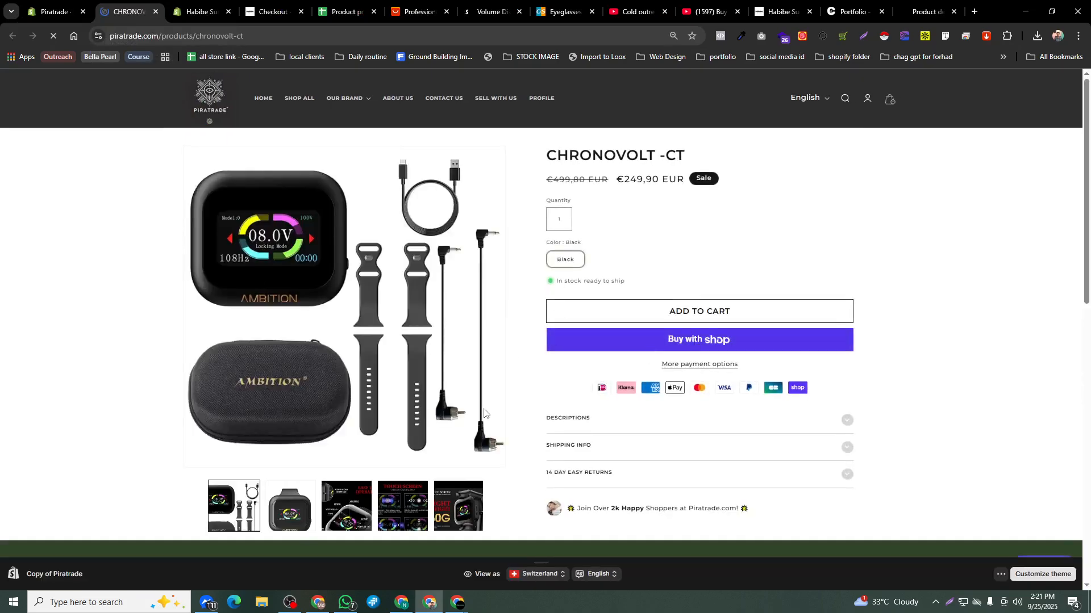
{"action": "scroll", "coordinate": [484, 413], "scroll_direction": "down", "scroll_amount": 6}
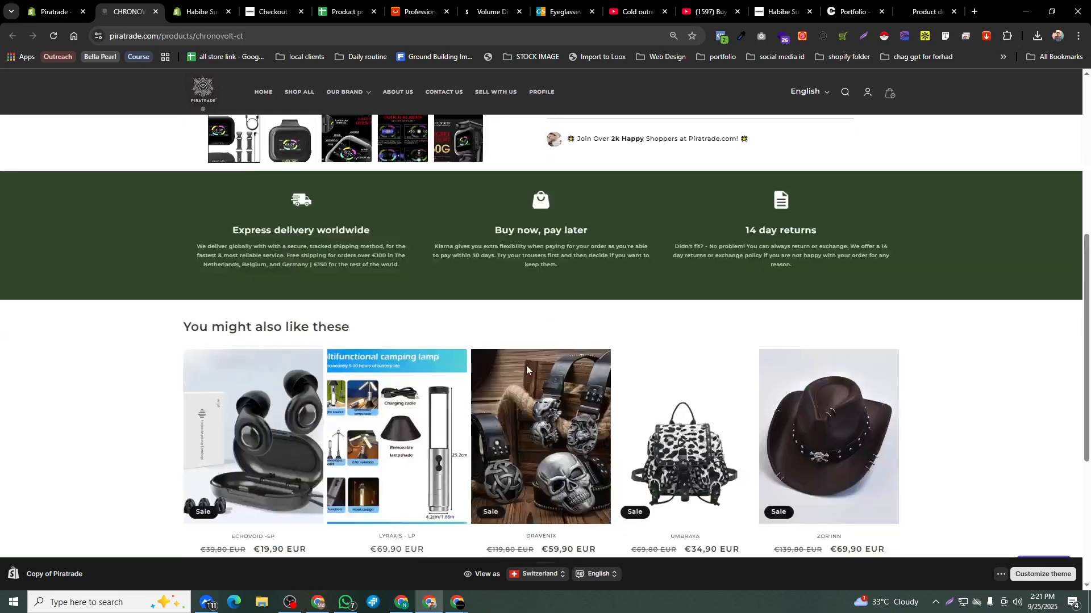
{"action": "scroll", "coordinate": [526, 365], "scroll_direction": "down", "scroll_amount": 5}
{"action": "scroll", "coordinate": [483, 398], "scroll_direction": "up", "scroll_amount": 5}
{"action": "scroll", "coordinate": [453, 420], "scroll_direction": "down", "scroll_amount": 5}
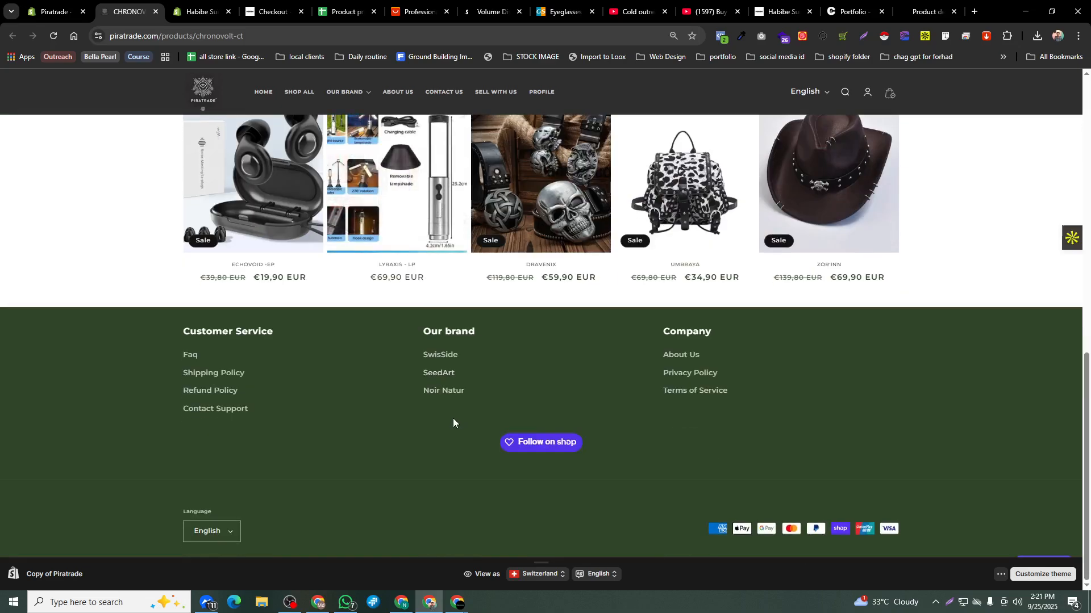
Step: Switch to the Creative Webboost portfolio page, open its WhatsApp chat box and look over the showcased stores
{"action": "left_click", "coordinate": [852, 12]}
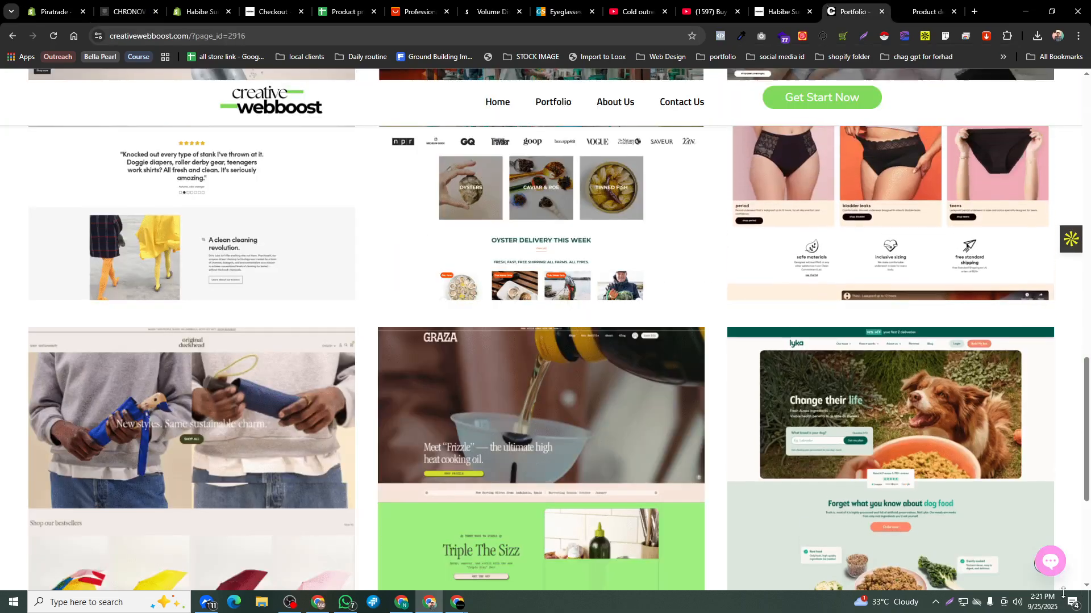
{"action": "left_click", "coordinate": [1050, 570]}
{"action": "left_click", "coordinate": [1050, 492]}
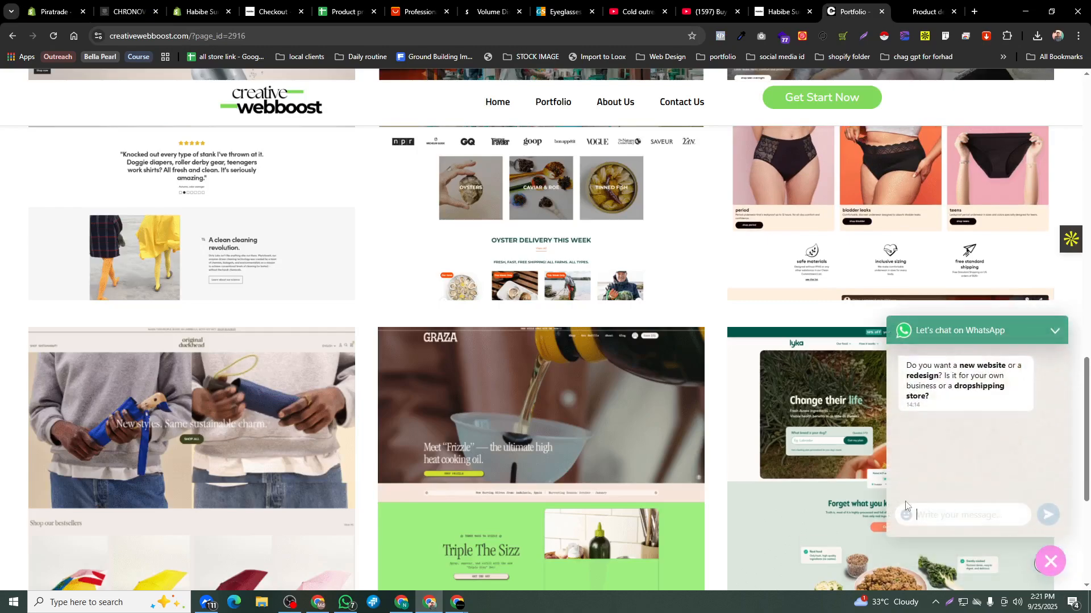
{"action": "scroll", "coordinate": [473, 380], "scroll_direction": "up", "scroll_amount": 15}
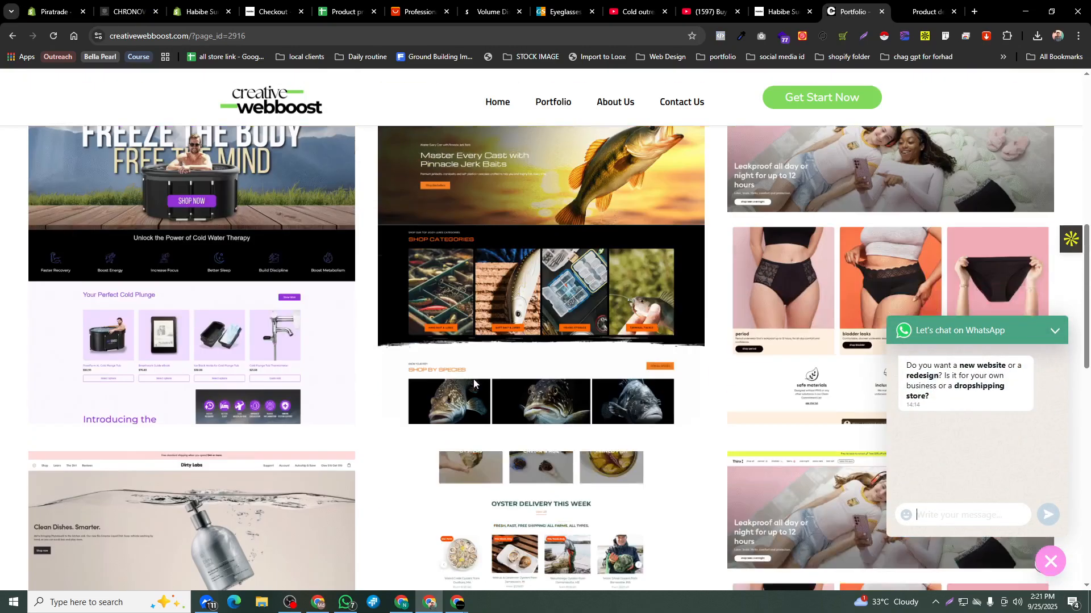